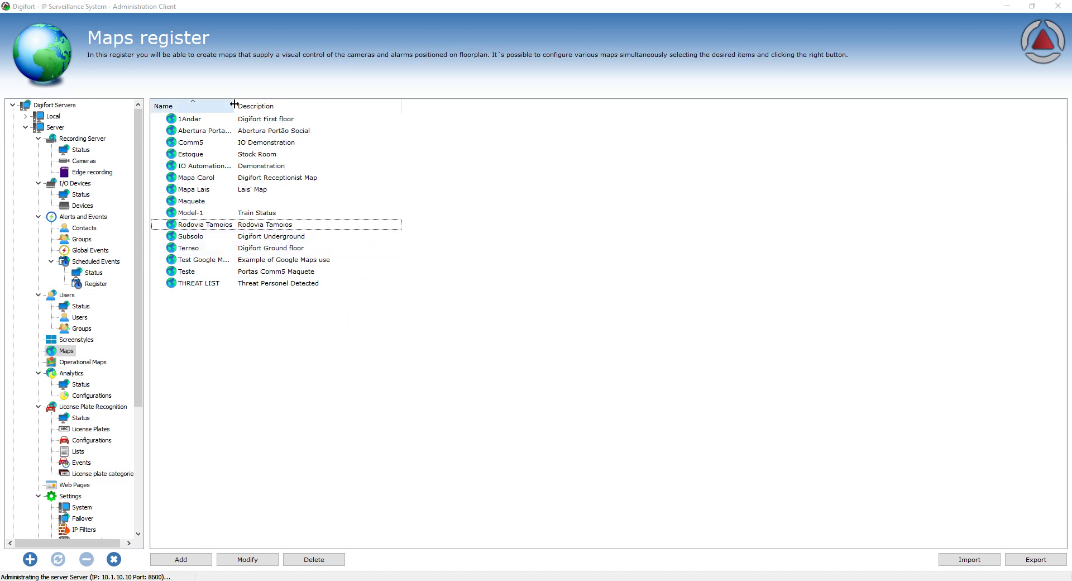
# Drag the Name/Description divider right so full map names like 'Rodovia Tamoios' show in the Maps register
pyautogui.moveTo(235, 106); pyautogui.dragTo(271, 106)
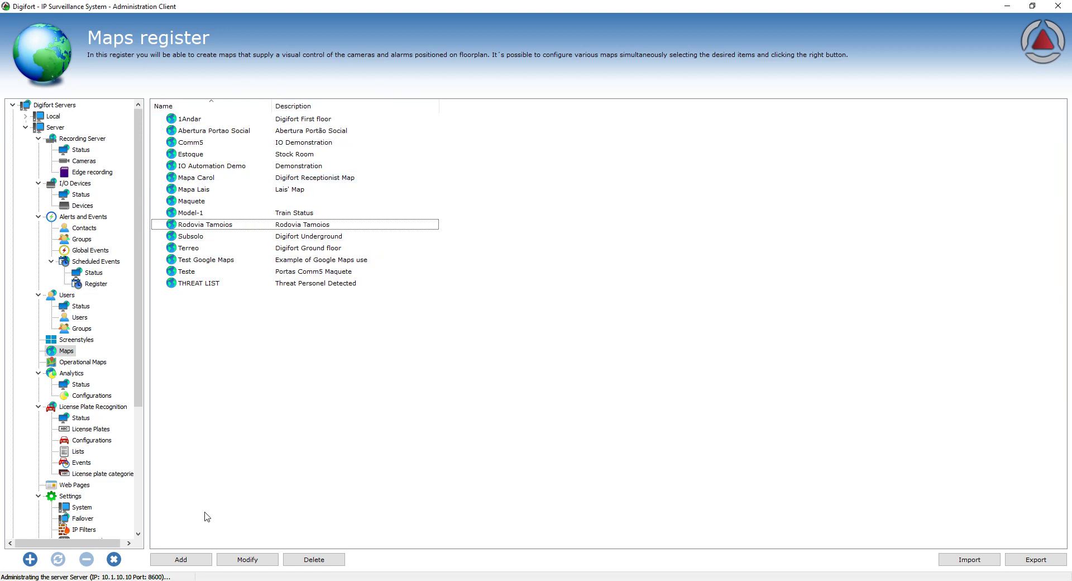
pyautogui.click(193, 562)
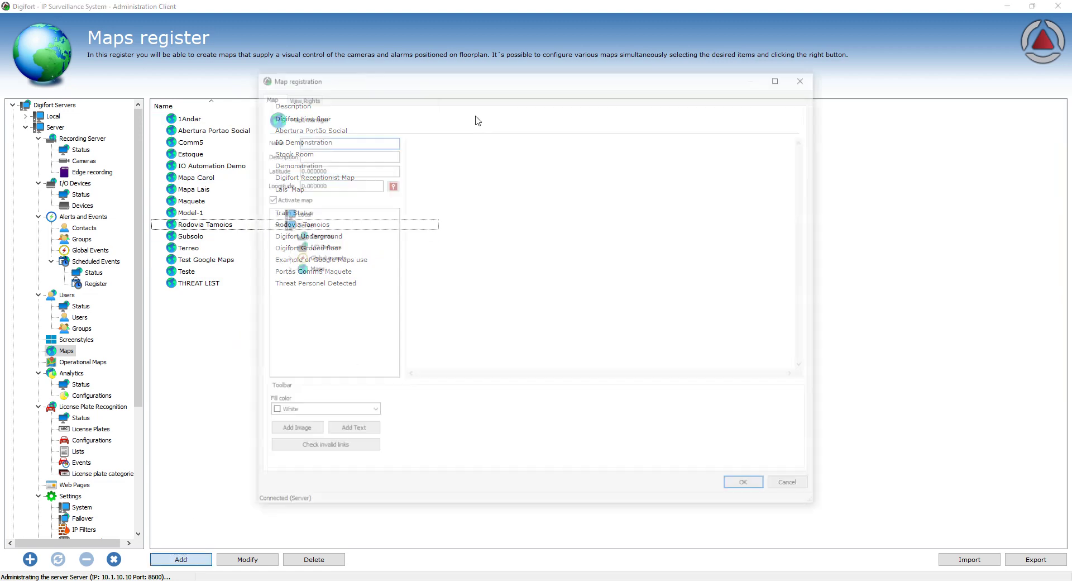
pyautogui.moveTo(454, 82); pyautogui.dragTo(335, 63)
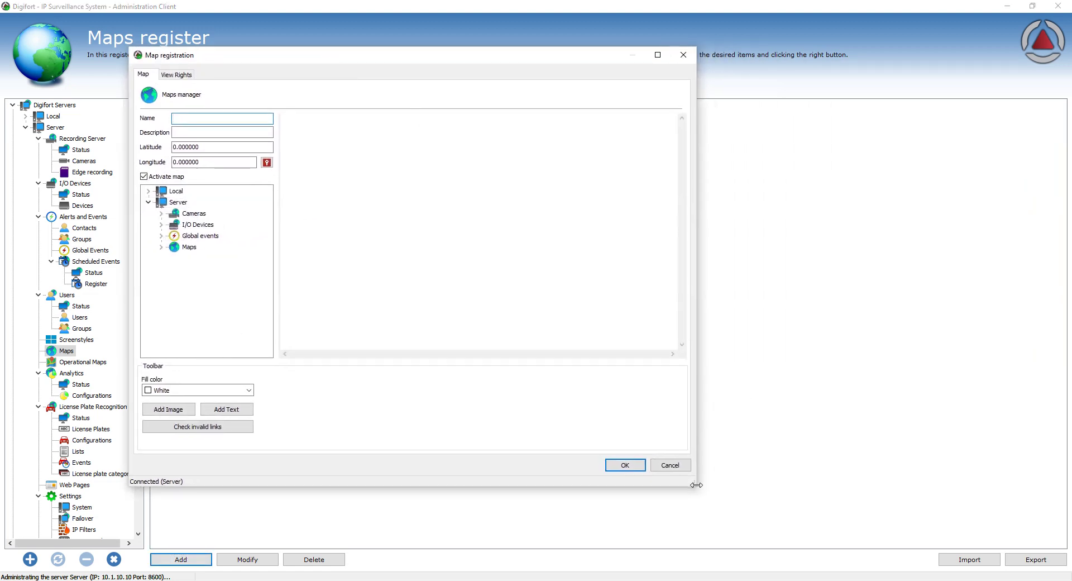
pyautogui.moveTo(697, 485); pyautogui.dragTo(933, 549)
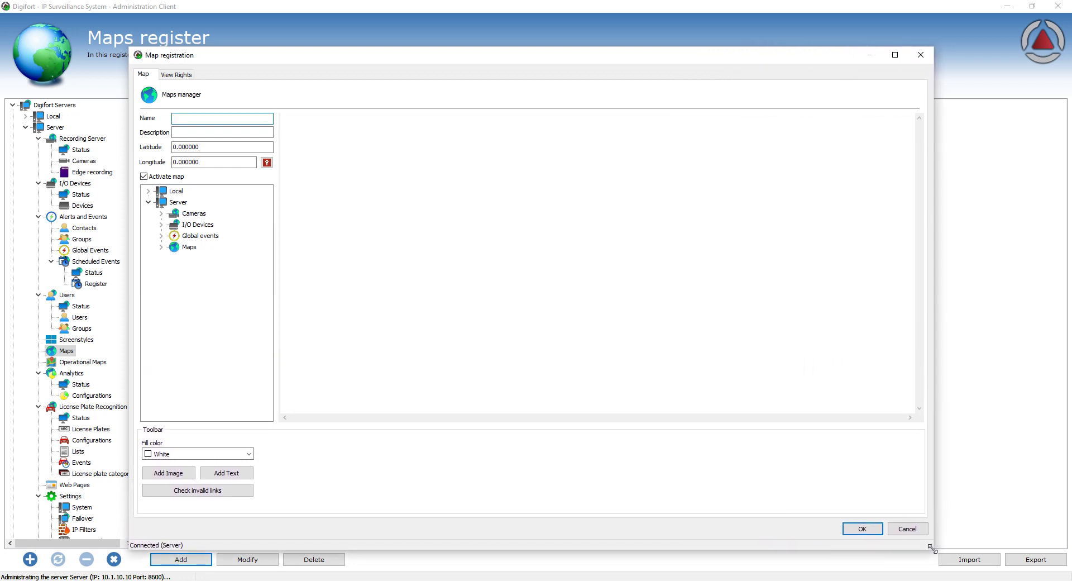
pyautogui.click(180, 476)
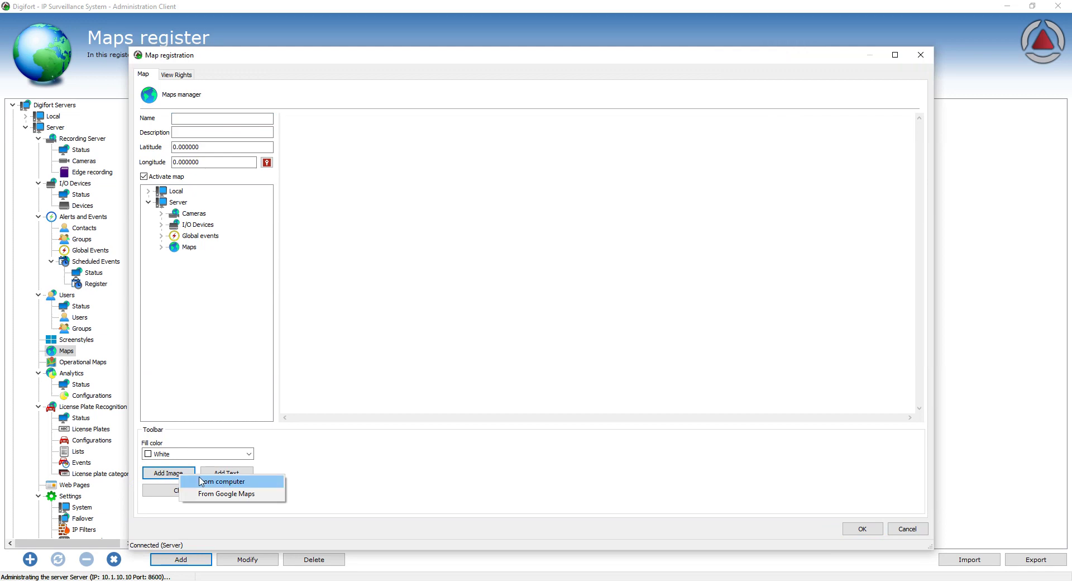
pyautogui.click(200, 479)
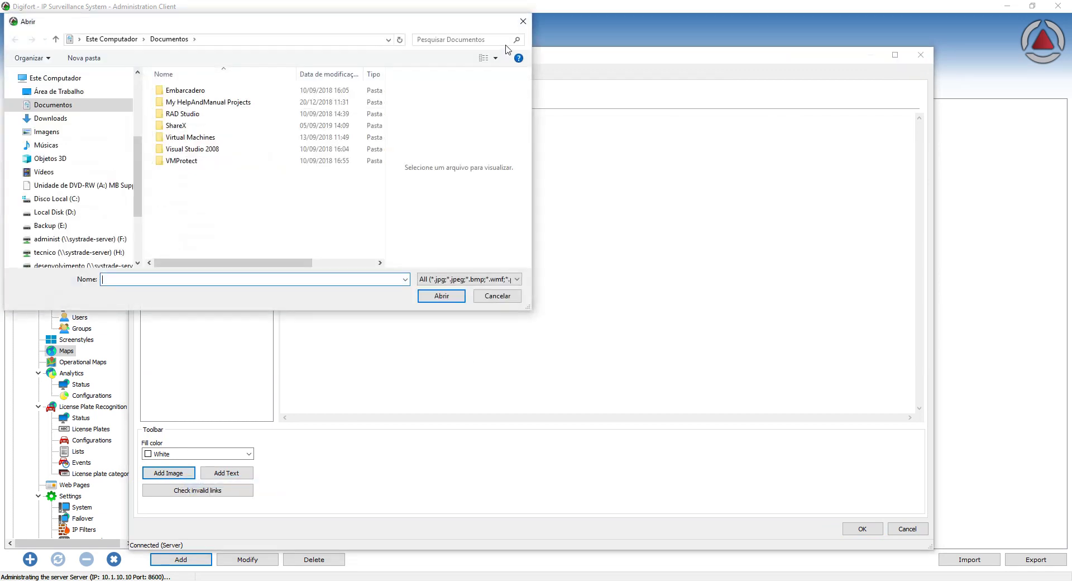
pyautogui.click(524, 22)
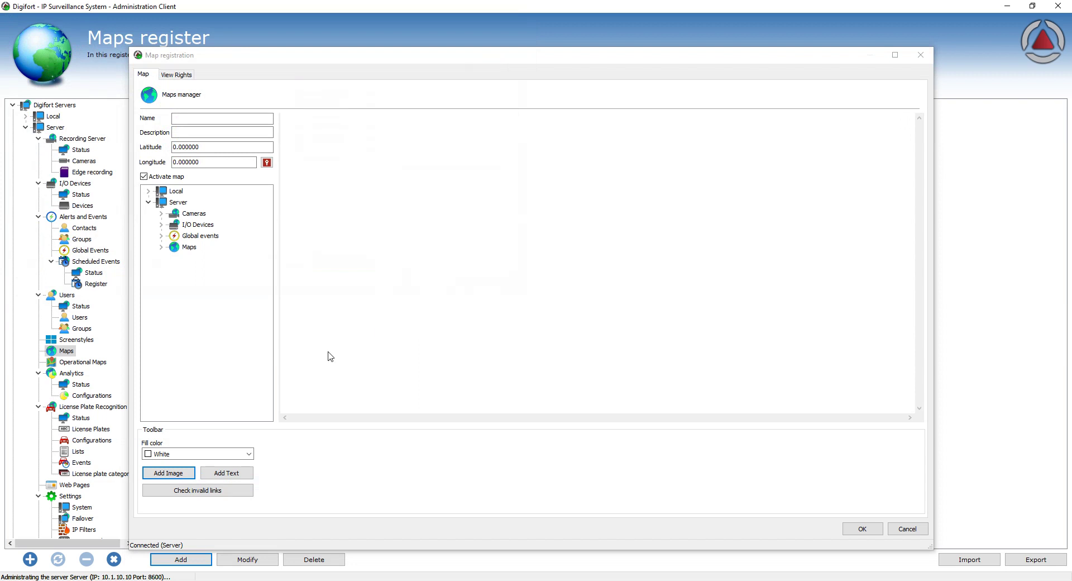
pyautogui.click(167, 474)
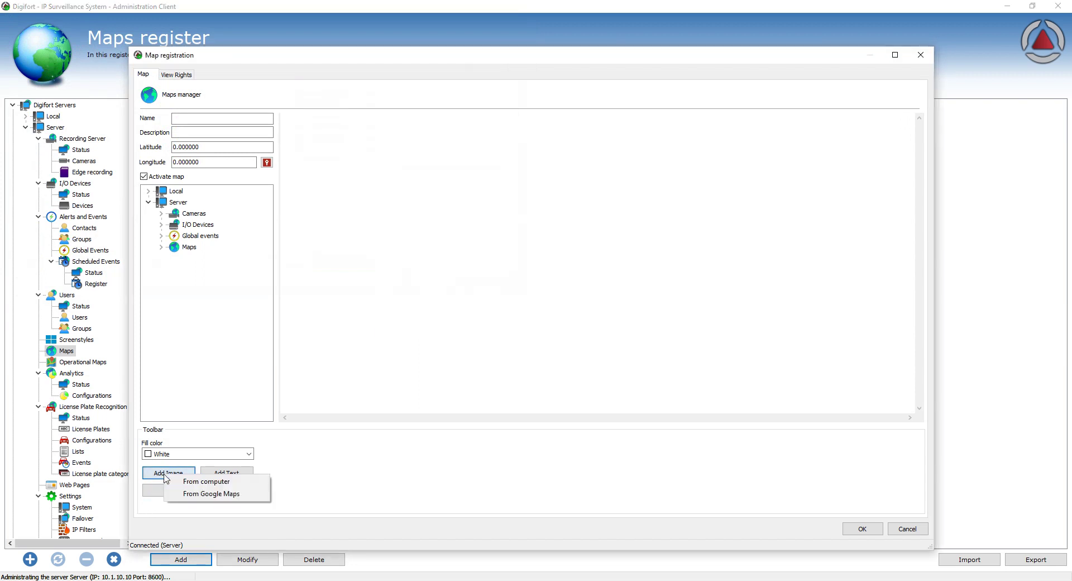
pyautogui.click(198, 494)
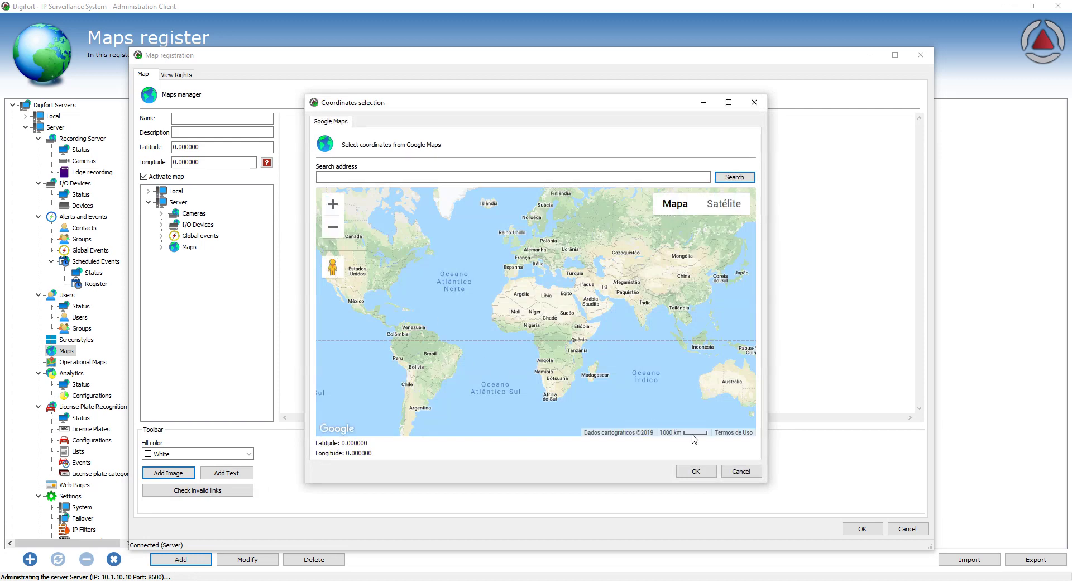
pyautogui.click(758, 473)
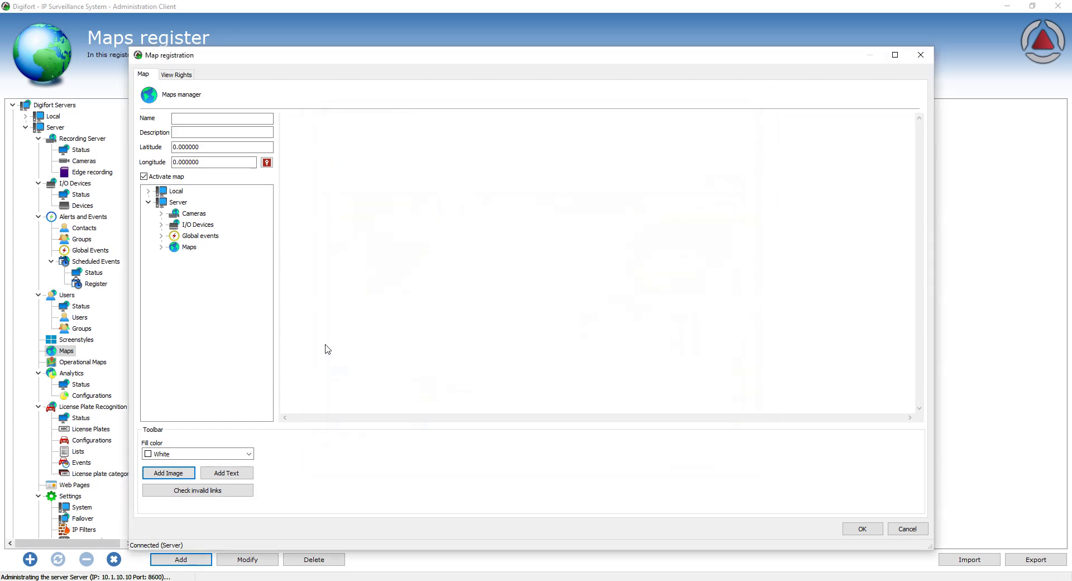
pyautogui.click(227, 473)
pyautogui.moveTo(323, 124); pyautogui.dragTo(432, 216)
pyautogui.rightClick(391, 187)
pyautogui.click(418, 196)
pyautogui.click(195, 213)
pyautogui.click(162, 214)
pyautogui.moveTo(265, 225); pyautogui.dragTo(266, 196)
pyautogui.click(174, 225)
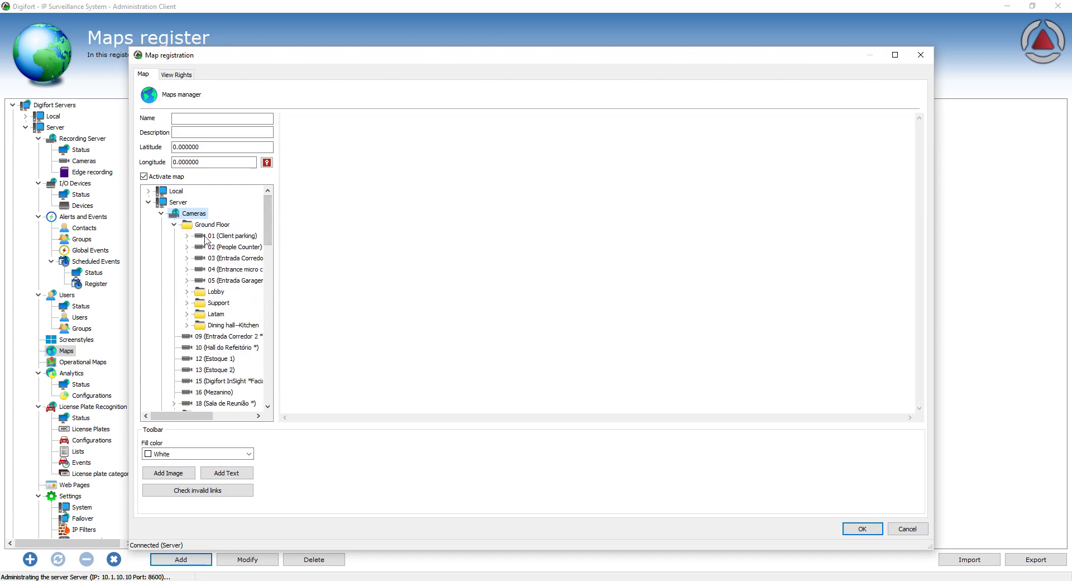
pyautogui.click(920, 532)
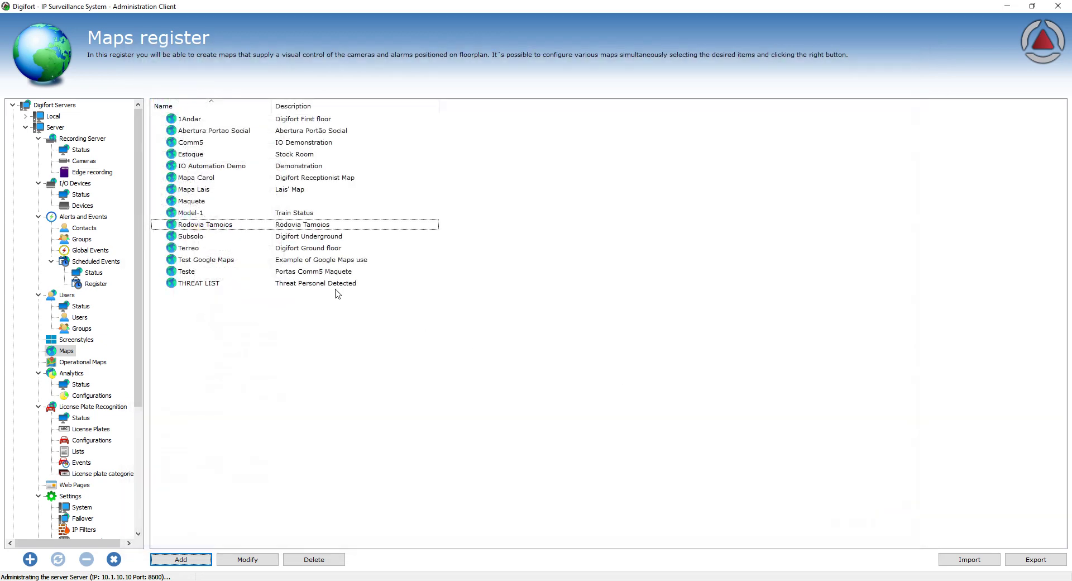
# Preview the IO Automation Demo map and close it without saving
pyautogui.click(216, 166)
pyautogui.doubleClick(217, 166)
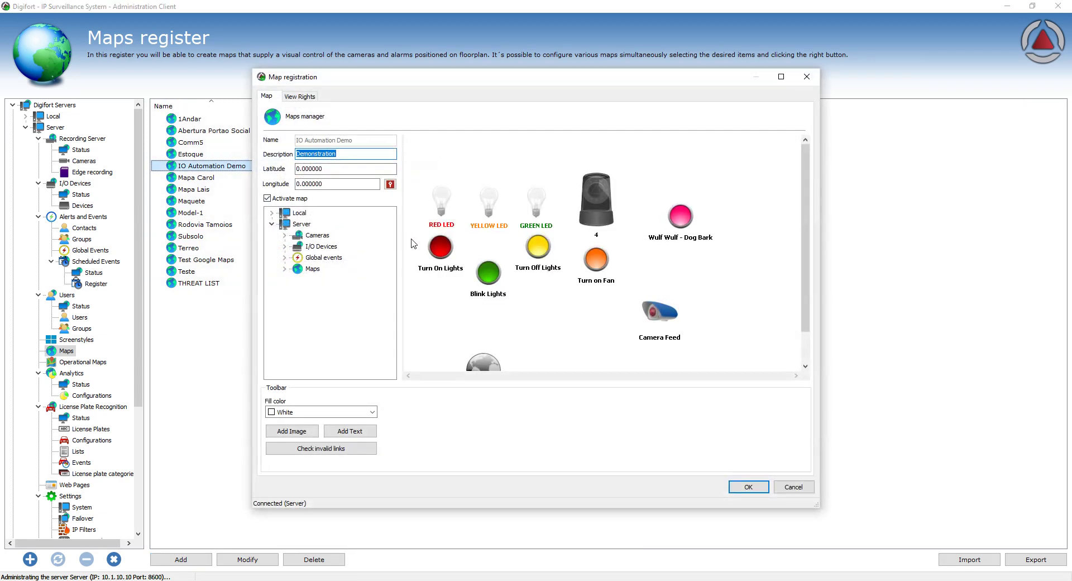
pyautogui.scroll(-1, 808, 280)
pyautogui.moveTo(808, 280); pyautogui.dragTo(806, 257)
pyautogui.moveTo(806, 221); pyautogui.dragTo(806, 245)
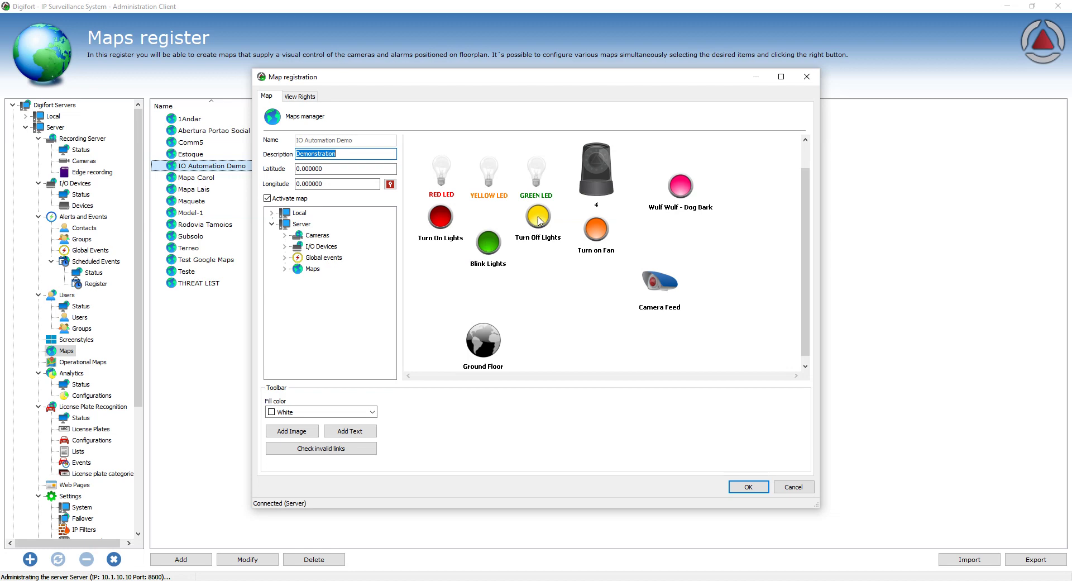
pyautogui.moveTo(806, 281)
pyautogui.mouseDown()
pyautogui.moveTo(806, 259)
pyautogui.moveTo(806, 277)
pyautogui.mouseUp()
pyautogui.click(792, 487)
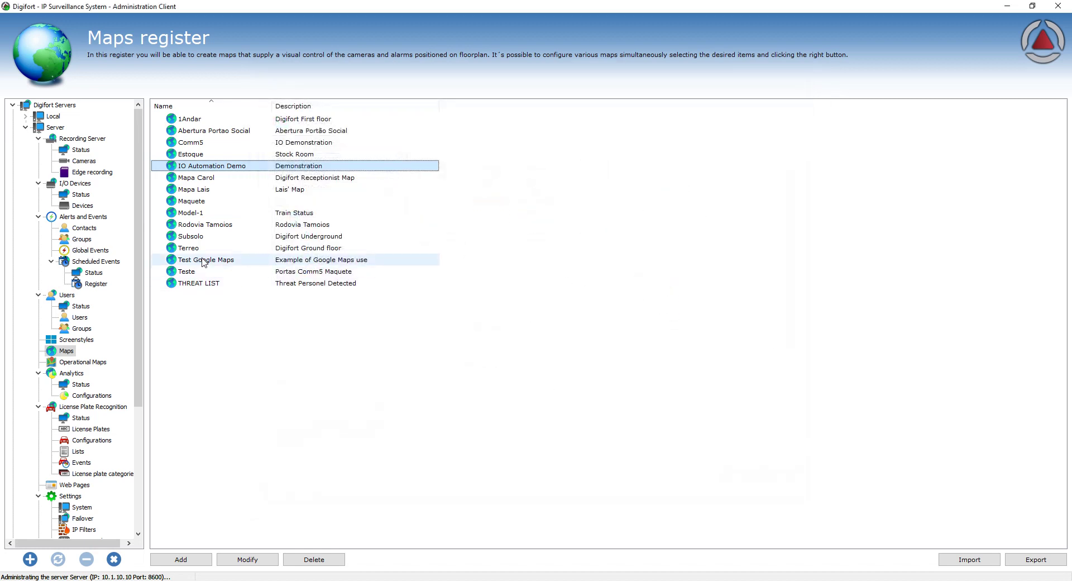
# Preview the Subsolo map, close it unsaved, then open the Terreo map for editing
pyautogui.doubleClick(209, 241)
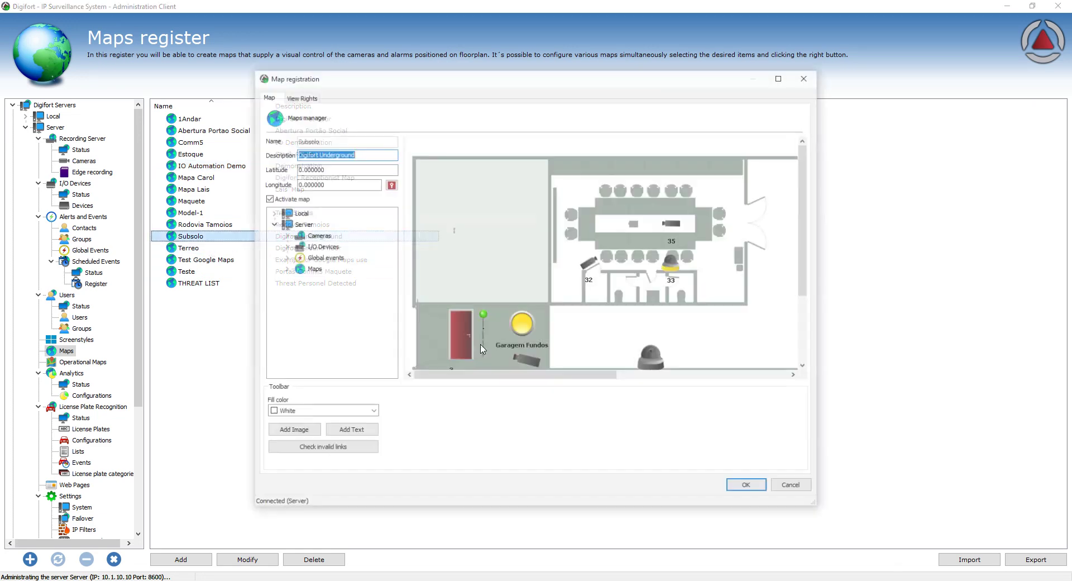
pyautogui.moveTo(527, 377); pyautogui.dragTo(697, 377)
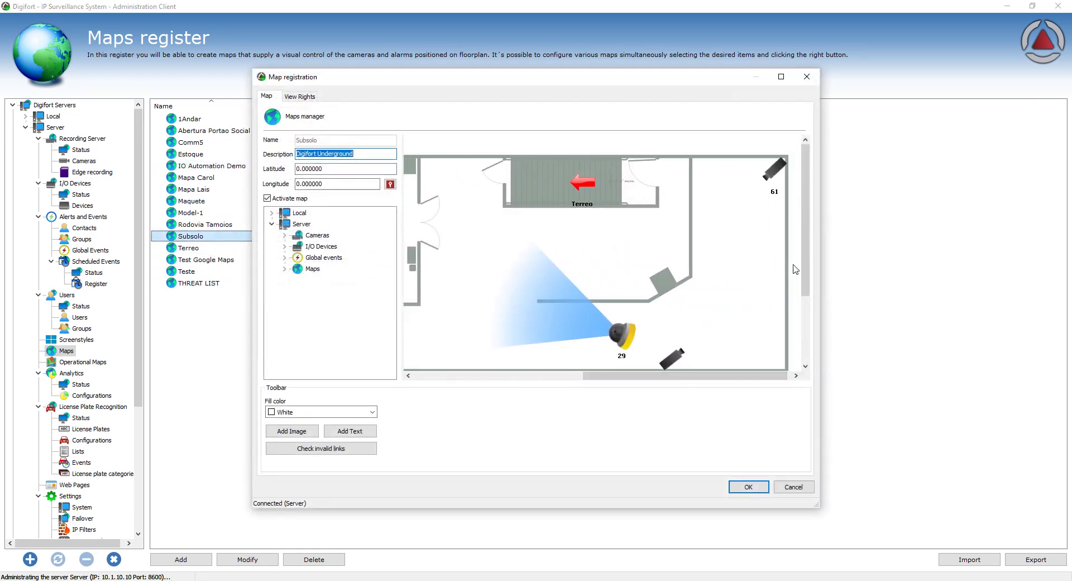
pyautogui.moveTo(806, 270)
pyautogui.mouseDown()
pyautogui.moveTo(816, 286)
pyautogui.moveTo(816, 267)
pyautogui.mouseUp()
pyautogui.moveTo(670, 377); pyautogui.dragTo(500, 379)
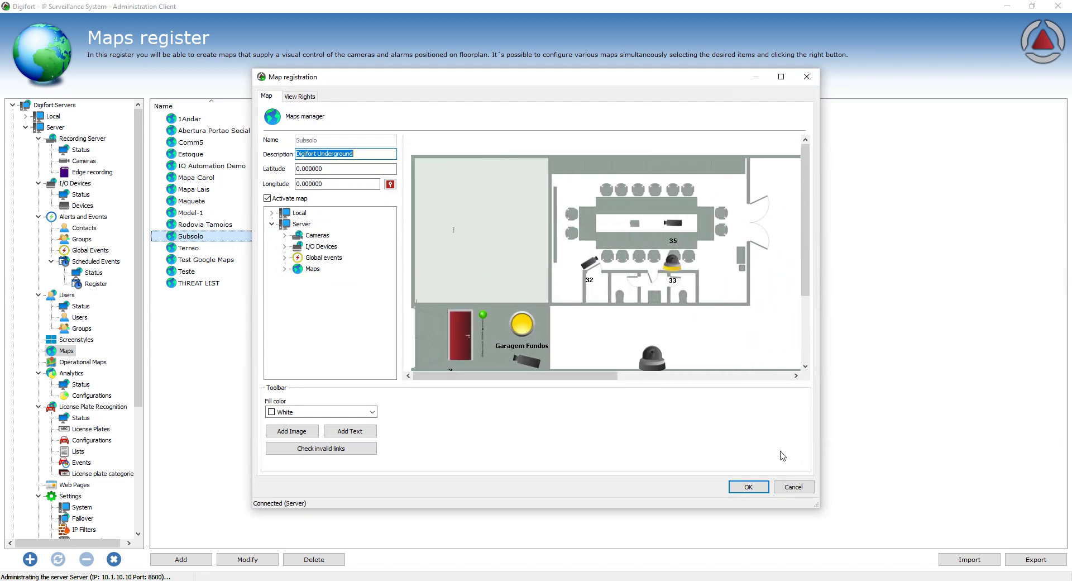
pyautogui.click(793, 487)
pyautogui.doubleClick(188, 247)
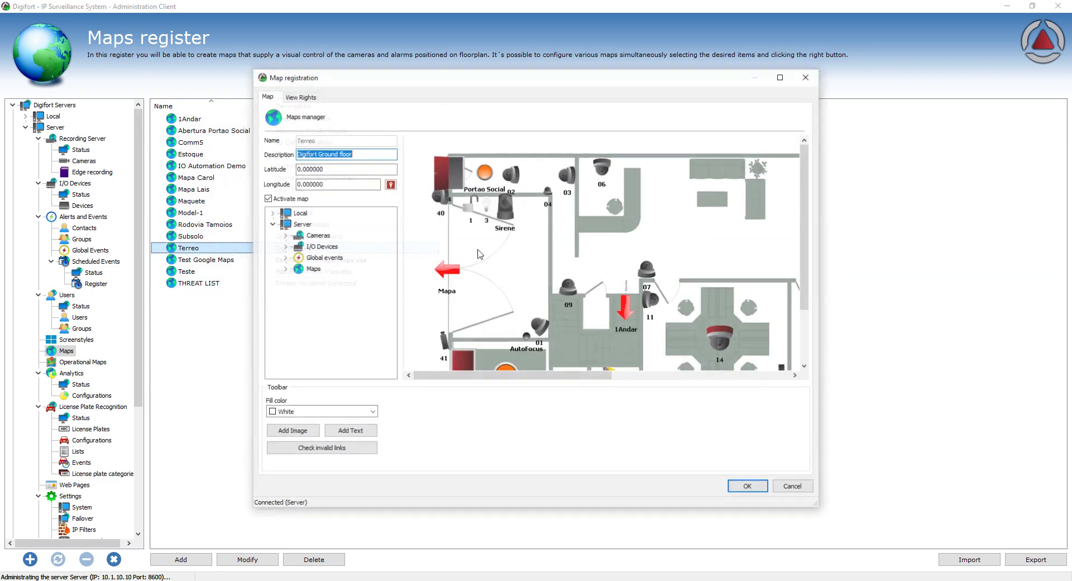
pyautogui.moveTo(603, 376); pyautogui.dragTo(678, 376)
# Place camera 12 on the plan as a yellow Fixed camera with a shortened view cone
pyautogui.click(781, 76)
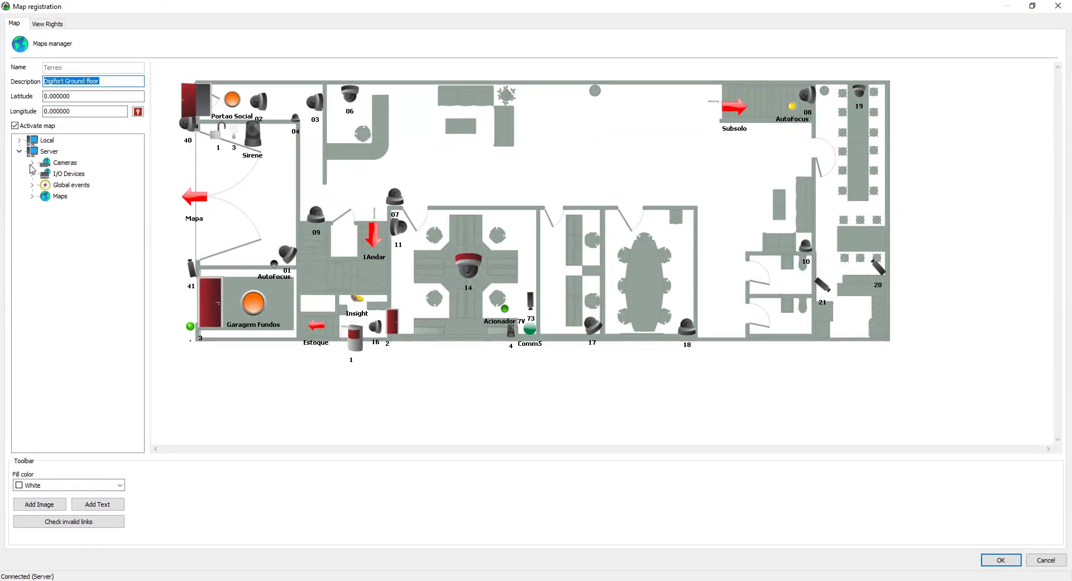
pyautogui.click(31, 163)
pyautogui.moveTo(88, 188); pyautogui.dragTo(722, 170)
pyautogui.click(336, 496)
pyautogui.scroll(3, 391, 413)
pyautogui.click(335, 380)
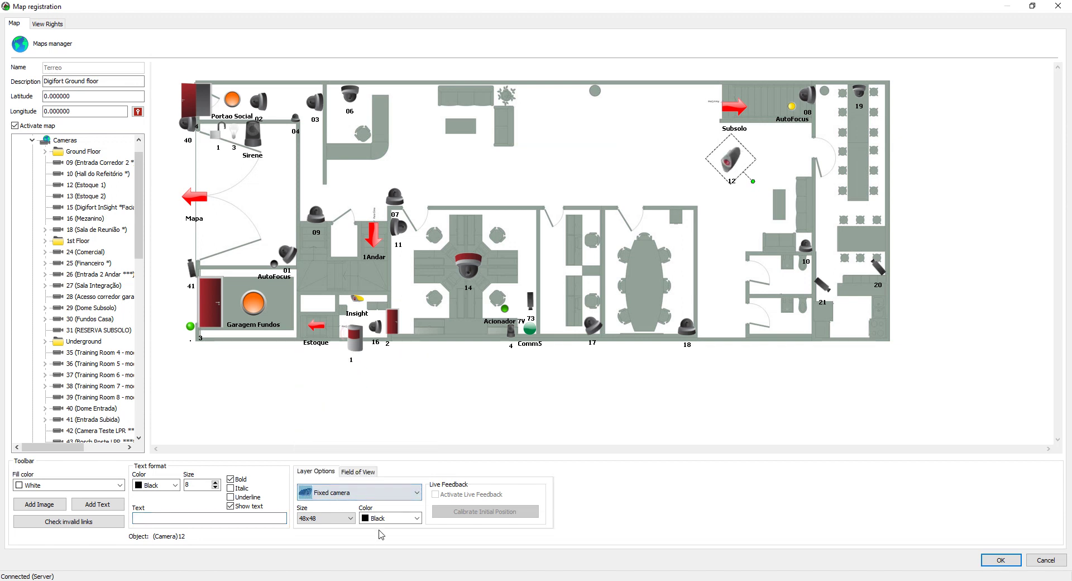
pyautogui.click(390, 518)
pyautogui.click(377, 565)
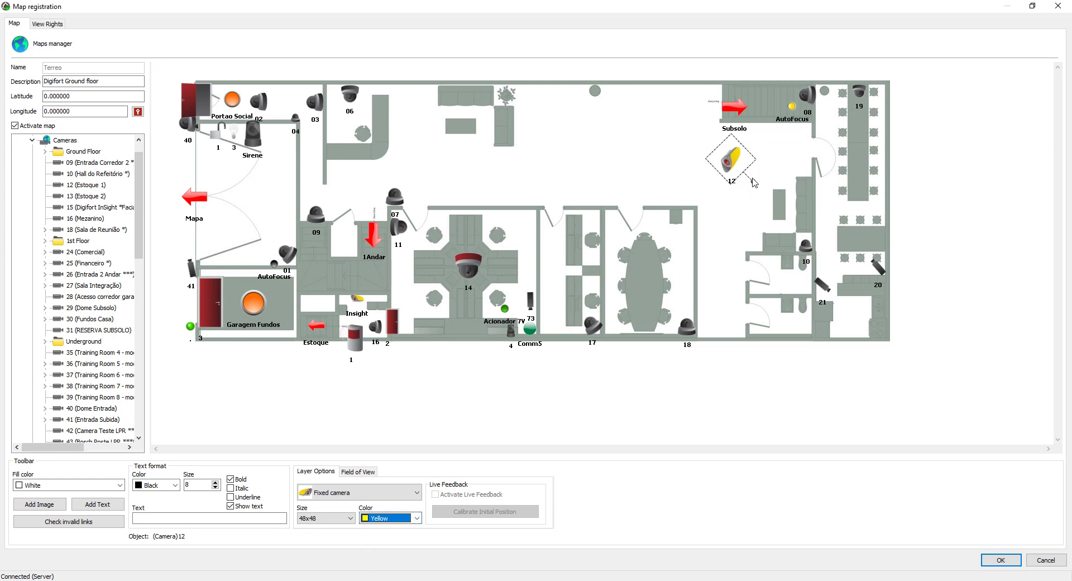
pyautogui.moveTo(752, 182); pyautogui.dragTo(627, 157)
pyautogui.click(732, 164)
pyautogui.click(358, 472)
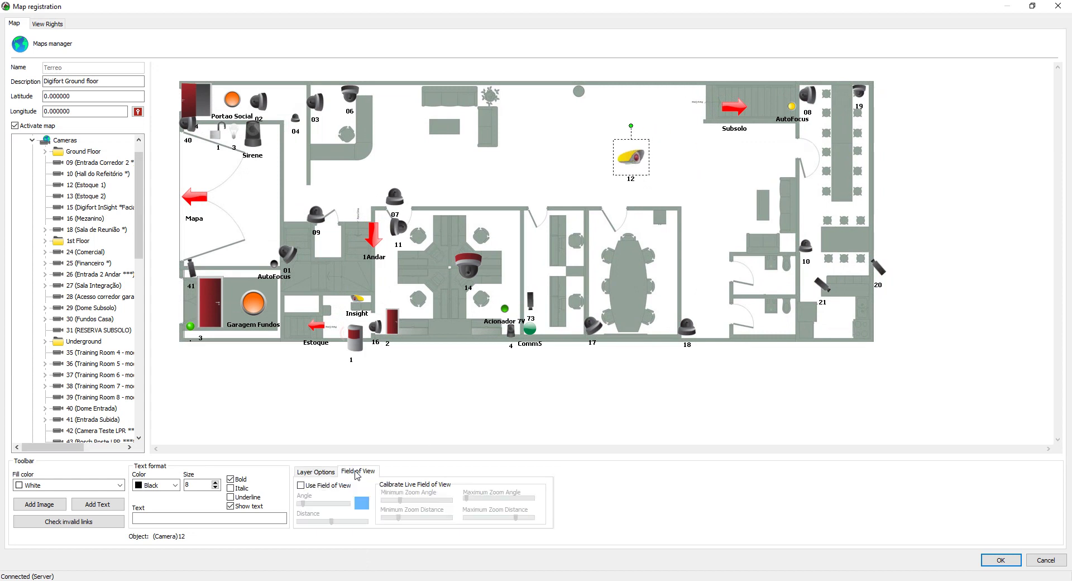
pyautogui.click(301, 485)
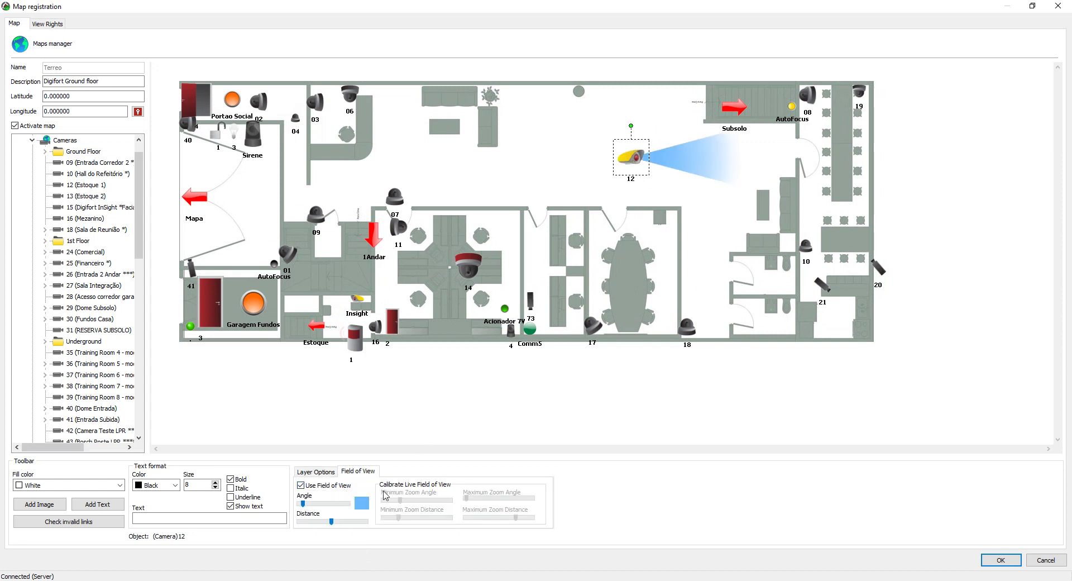
pyautogui.moveTo(331, 523); pyautogui.dragTo(322, 525)
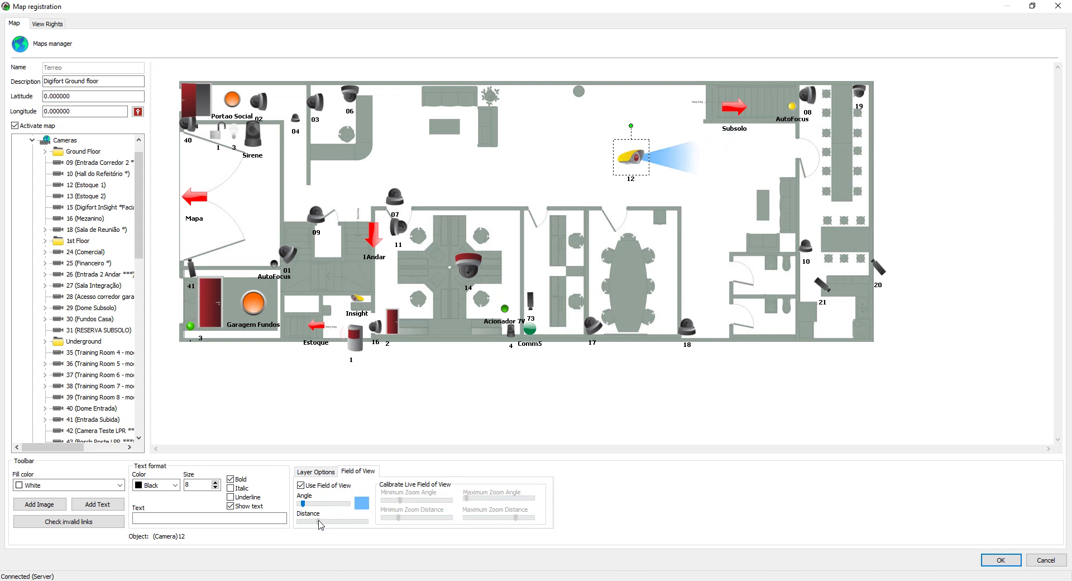
# Label camera 12 'Camera test' and underline the label
pyautogui.click(202, 518)
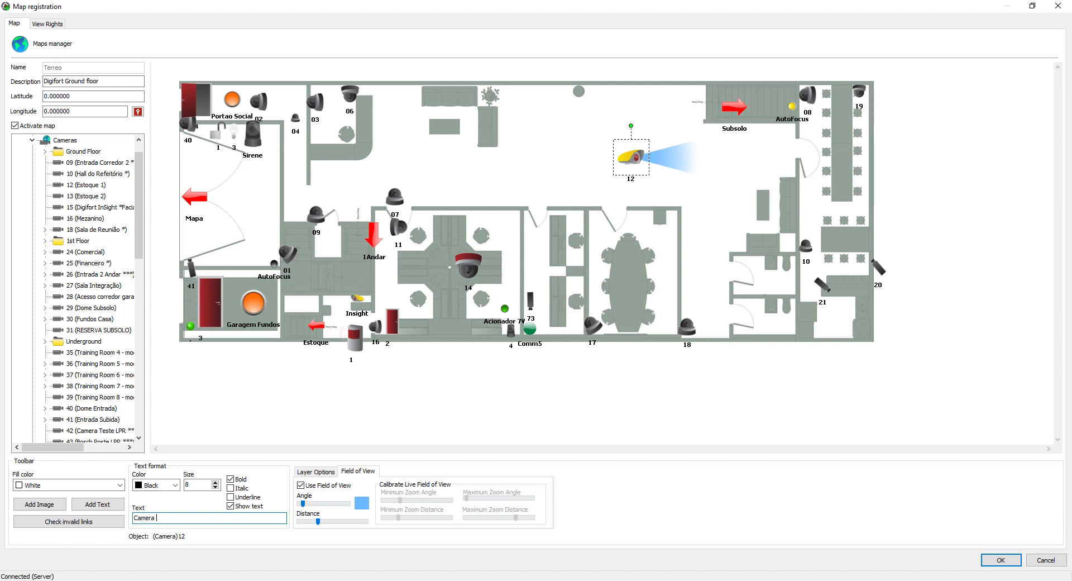
pyautogui.write('Camera test')
pyautogui.click(246, 498)
pyautogui.click(203, 516)
pyautogui.click(314, 472)
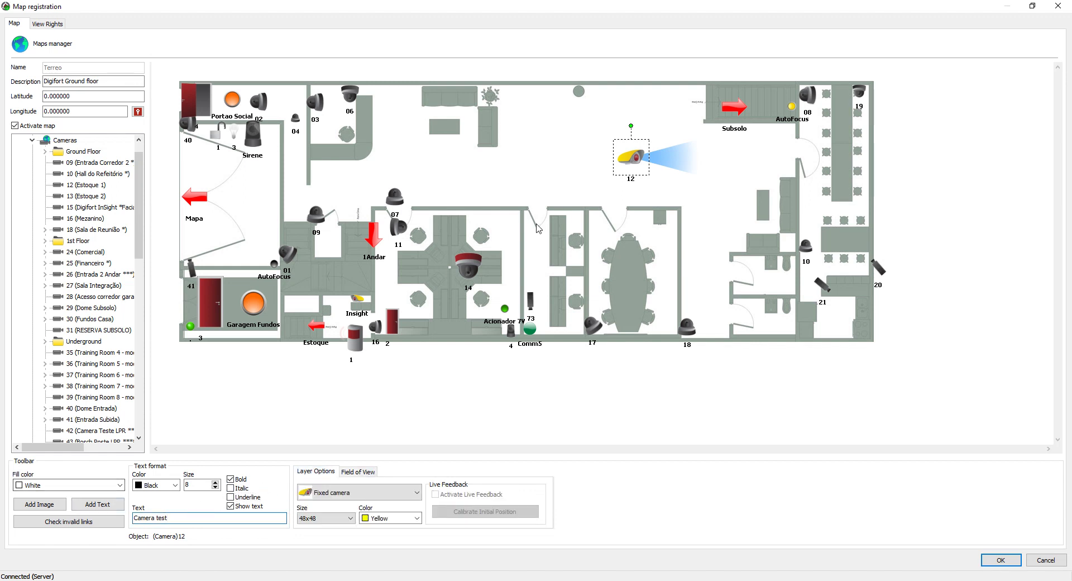
pyautogui.click(580, 205)
pyautogui.click(633, 180)
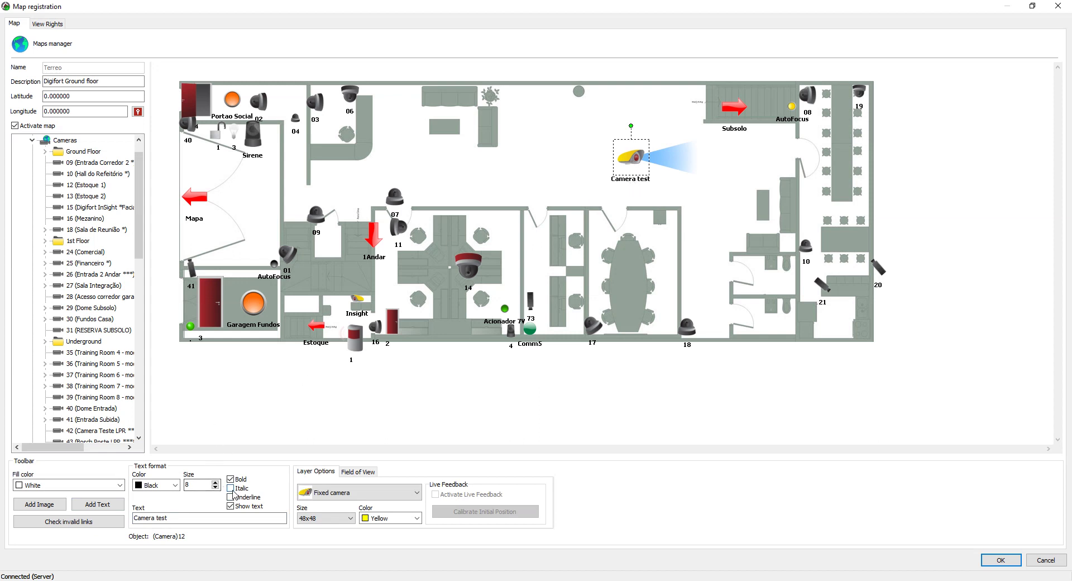
pyautogui.click(230, 496)
pyautogui.click(595, 250)
pyautogui.click(632, 159)
# Place camera 06's Default preset on the floor plan
pyautogui.scroll(1, 75, 162)
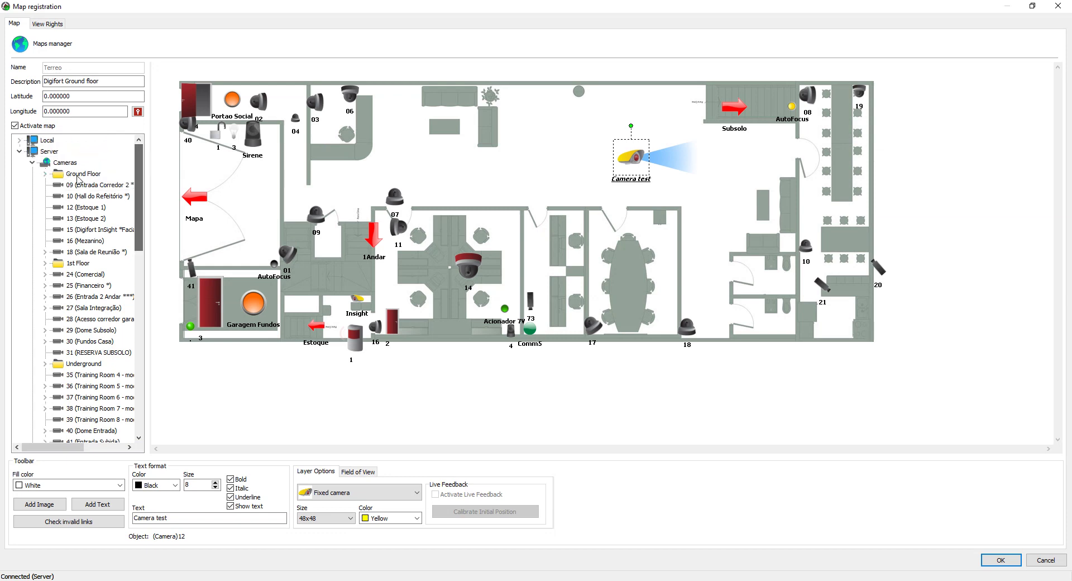
pyautogui.click(44, 173)
pyautogui.click(58, 241)
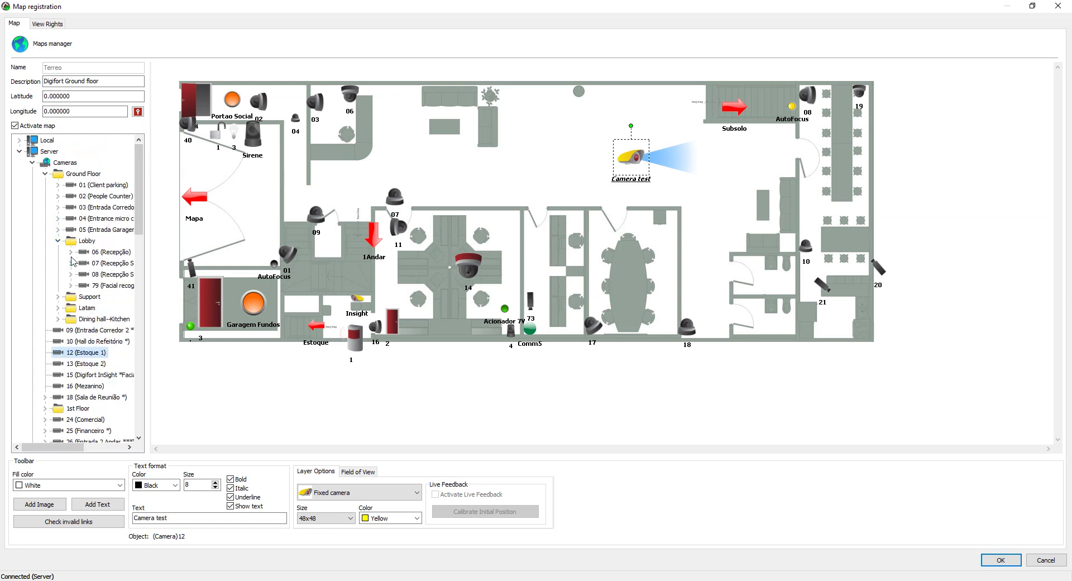
pyautogui.click(70, 252)
pyautogui.moveTo(70, 447); pyautogui.dragTo(95, 449)
pyautogui.click(35, 263)
pyautogui.moveTo(76, 274); pyautogui.dragTo(747, 222)
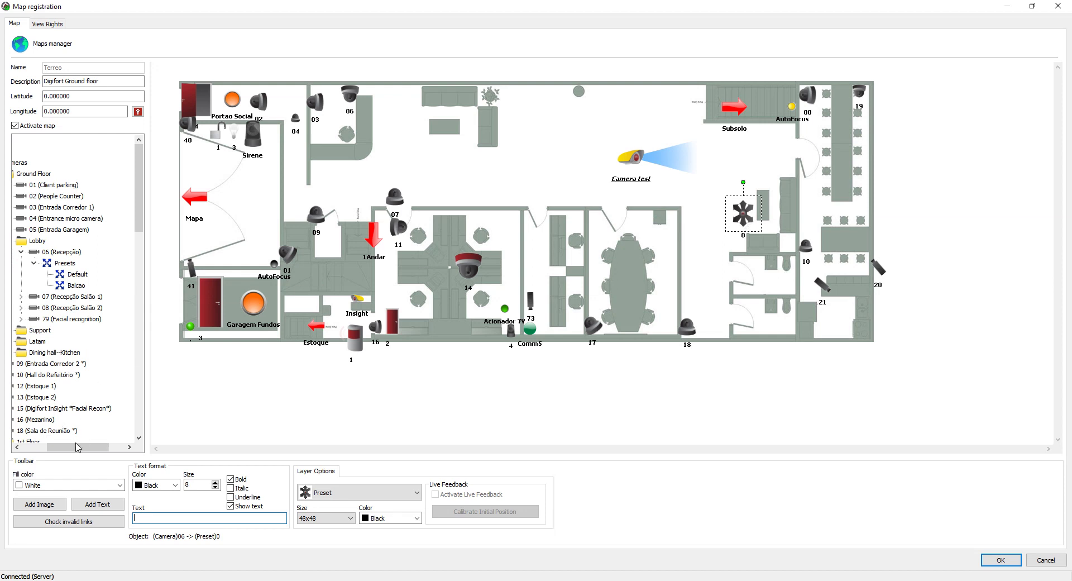
pyautogui.moveTo(78, 447)
pyautogui.mouseDown()
pyautogui.moveTo(53, 446)
pyautogui.moveTo(78, 447)
pyautogui.mouseUp()
# Expand camera 07's manual events and select AutoFocus with its Status
pyautogui.click(70, 297)
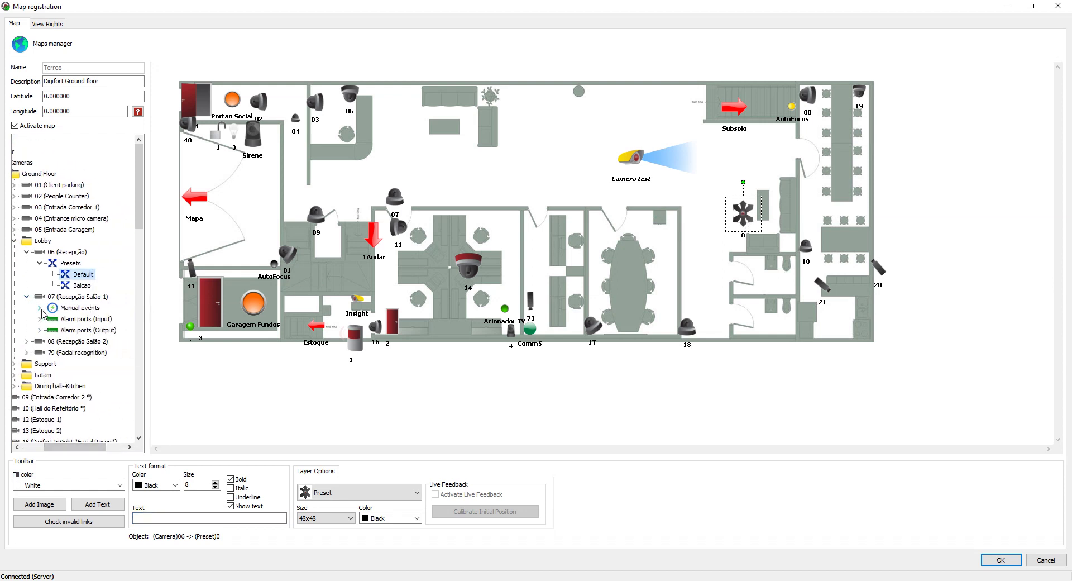
pyautogui.click(49, 309)
pyautogui.click(63, 323)
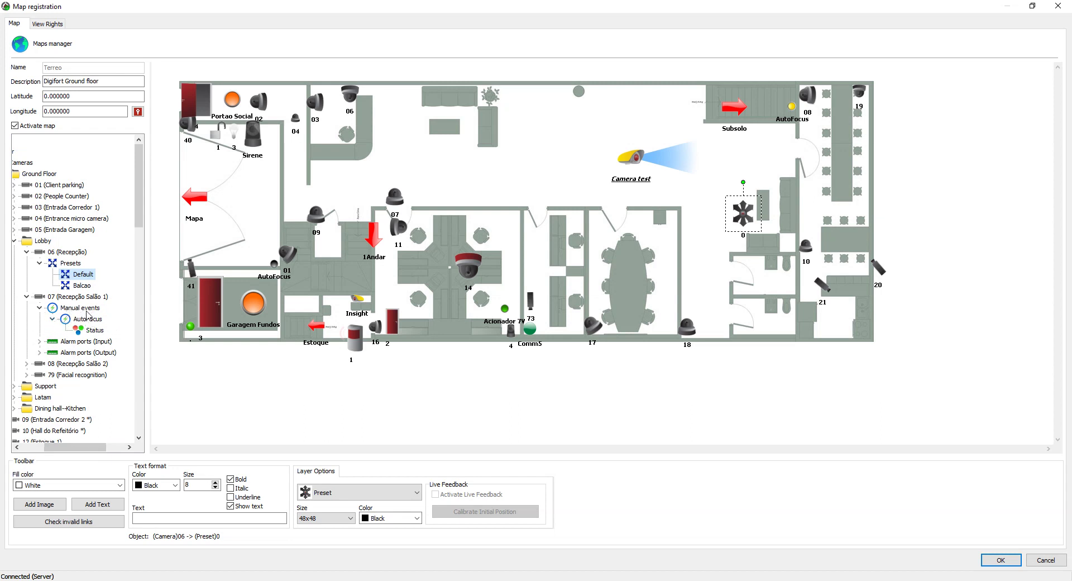
pyautogui.click(85, 322)
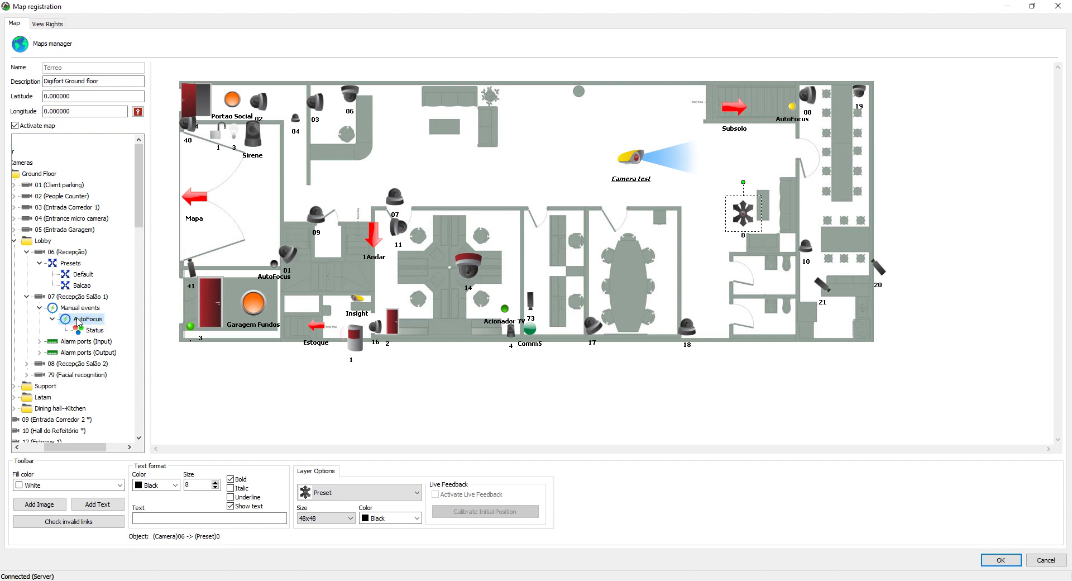
# Place the AutoFocus event below the plan as a white button
pyautogui.moveTo(79, 324); pyautogui.dragTo(456, 391)
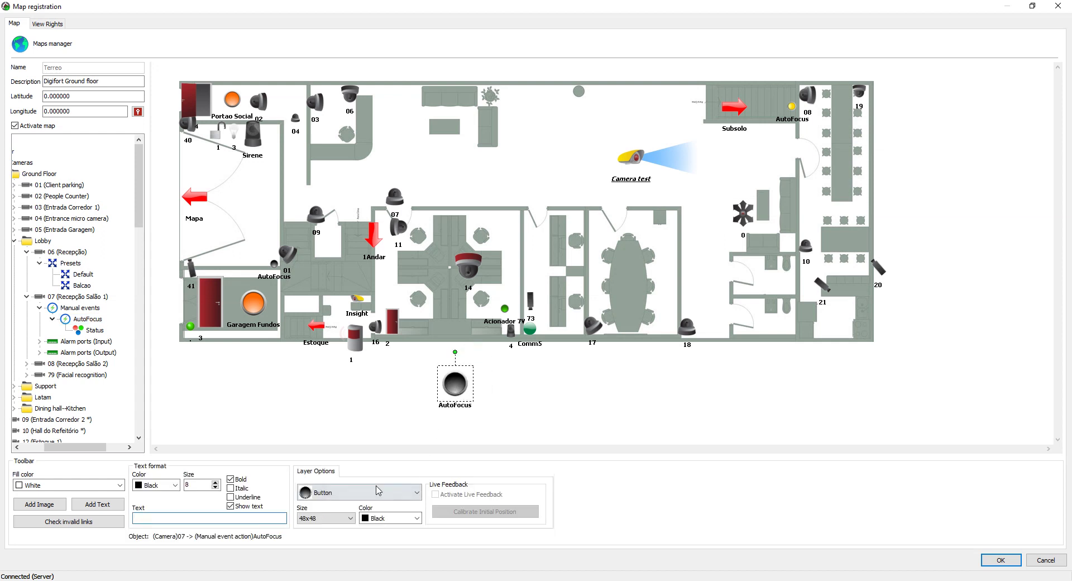
pyautogui.click(377, 492)
pyautogui.click(348, 370)
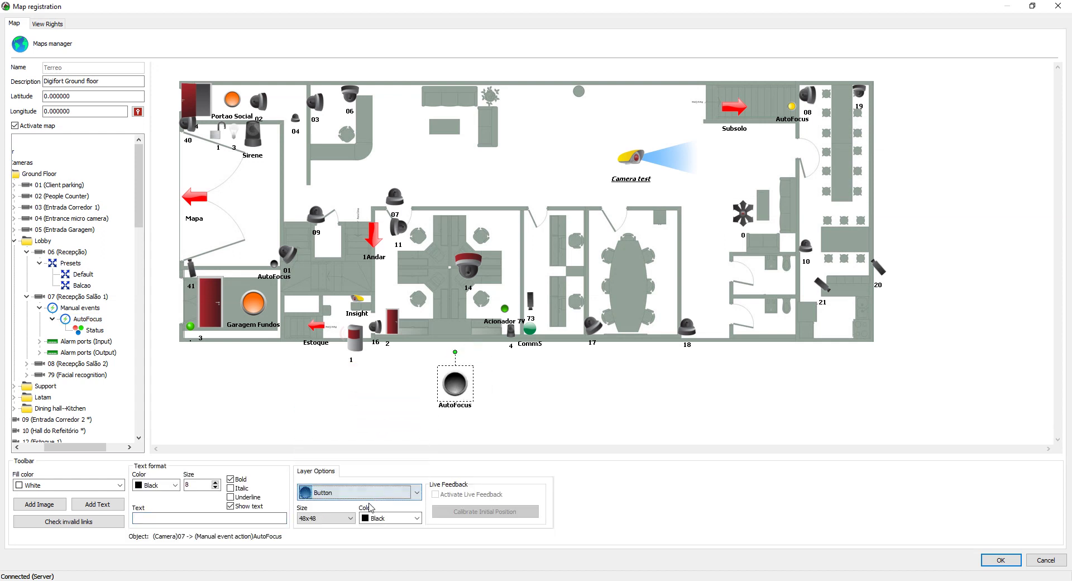
pyautogui.click(385, 518)
pyautogui.click(380, 537)
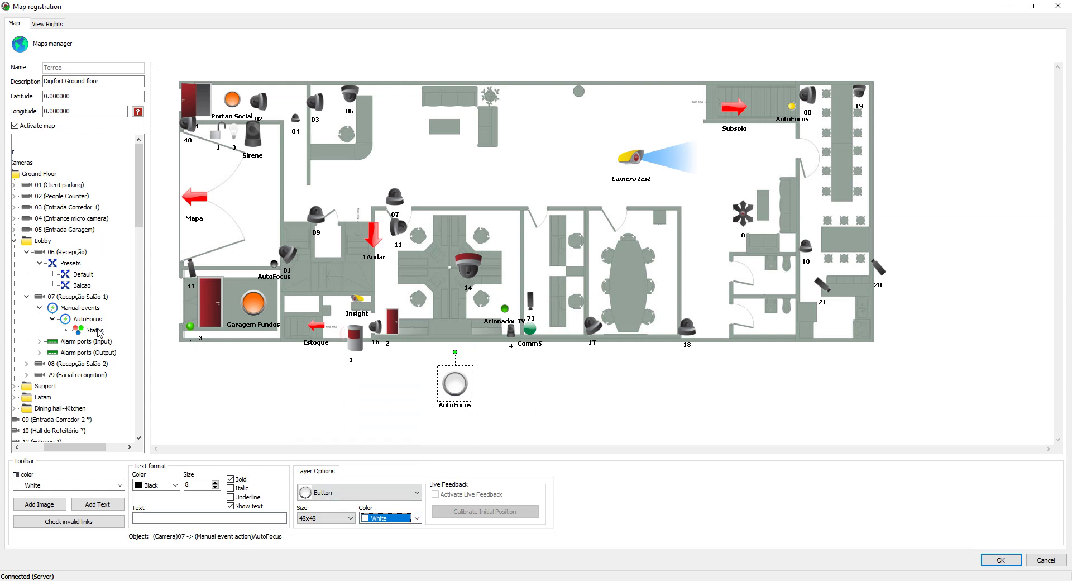
# Add the AutoFocus status to the map as a door icon
pyautogui.moveTo(87, 330); pyautogui.dragTo(452, 373)
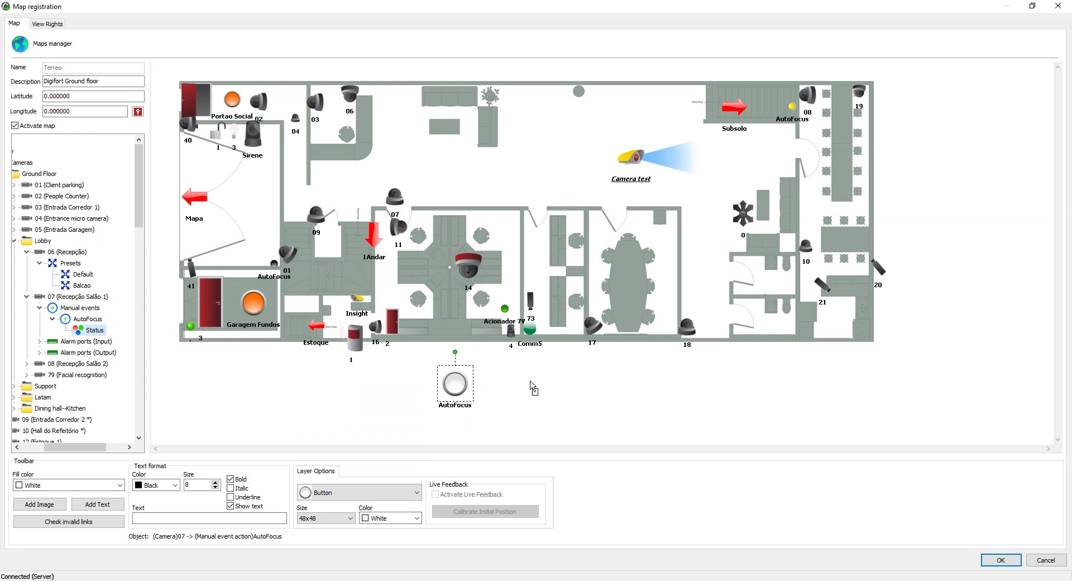
pyautogui.moveTo(532, 385)
pyautogui.mouseDown()
pyautogui.moveTo(510, 393)
pyautogui.moveTo(524, 394)
pyautogui.mouseUp()
pyautogui.click(368, 488)
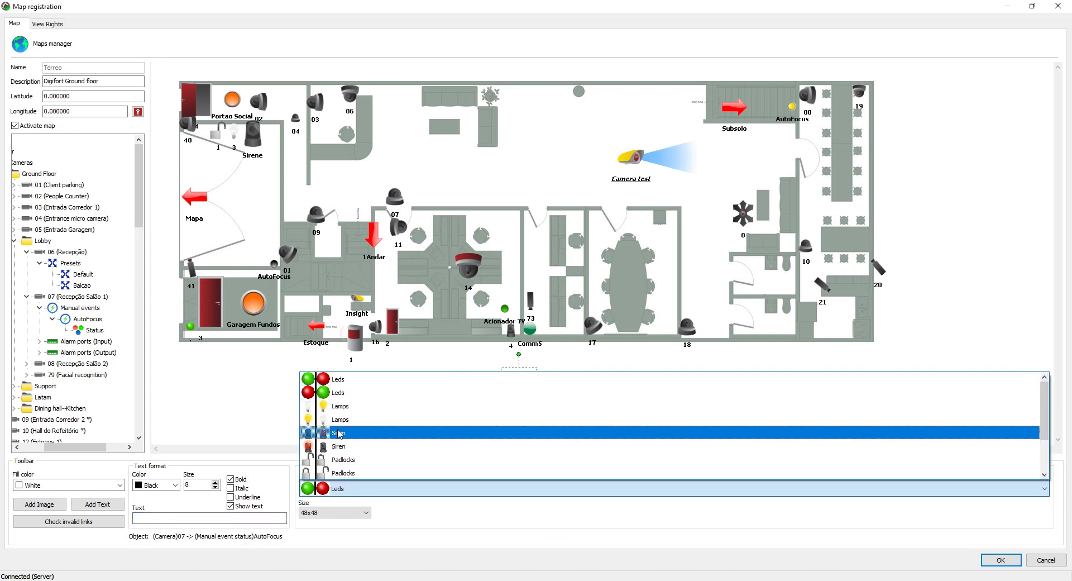
pyautogui.click(341, 437)
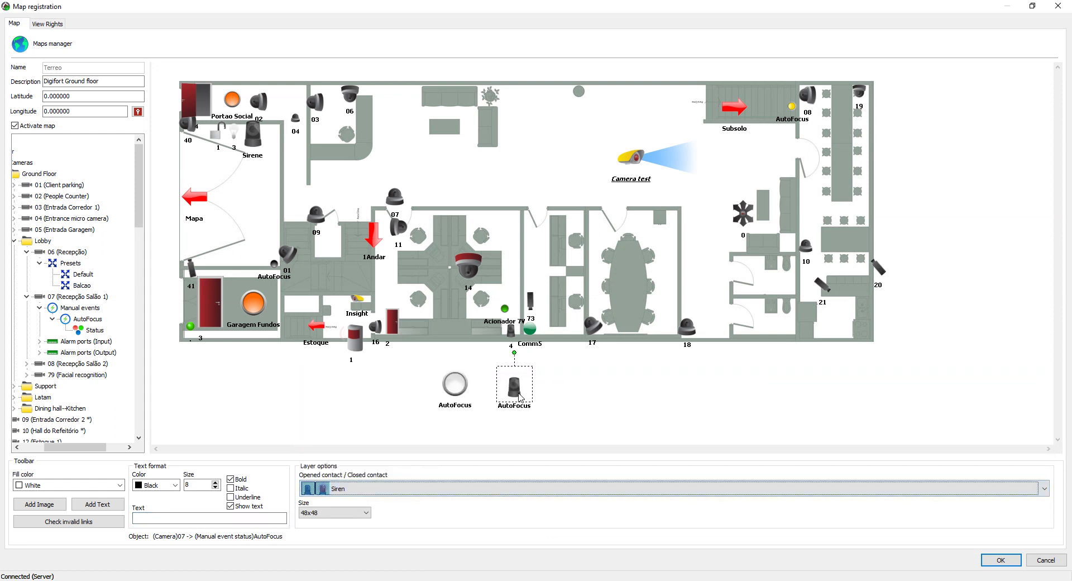
pyautogui.click(375, 489)
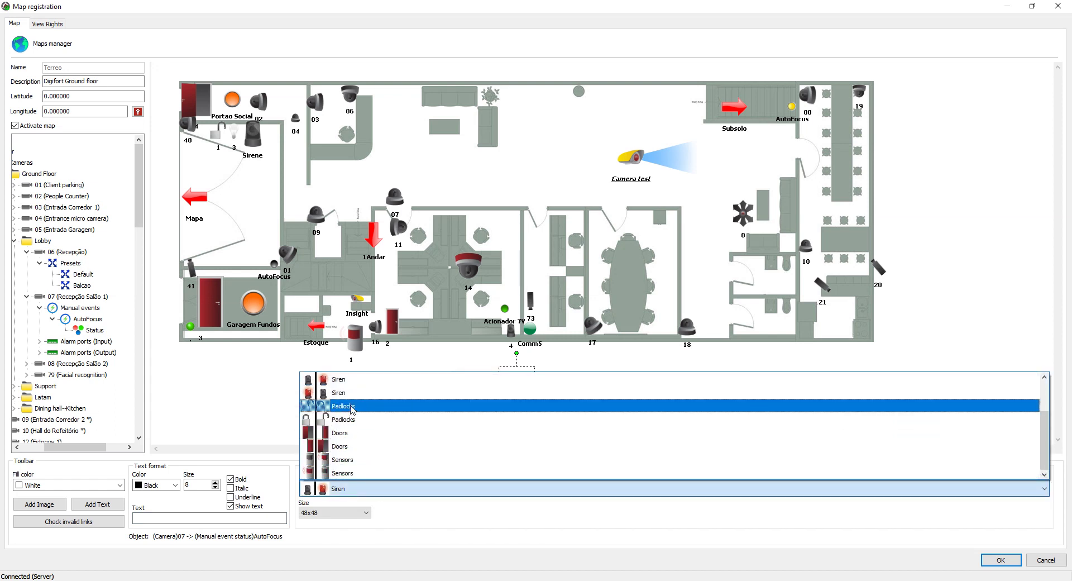
pyautogui.click(348, 434)
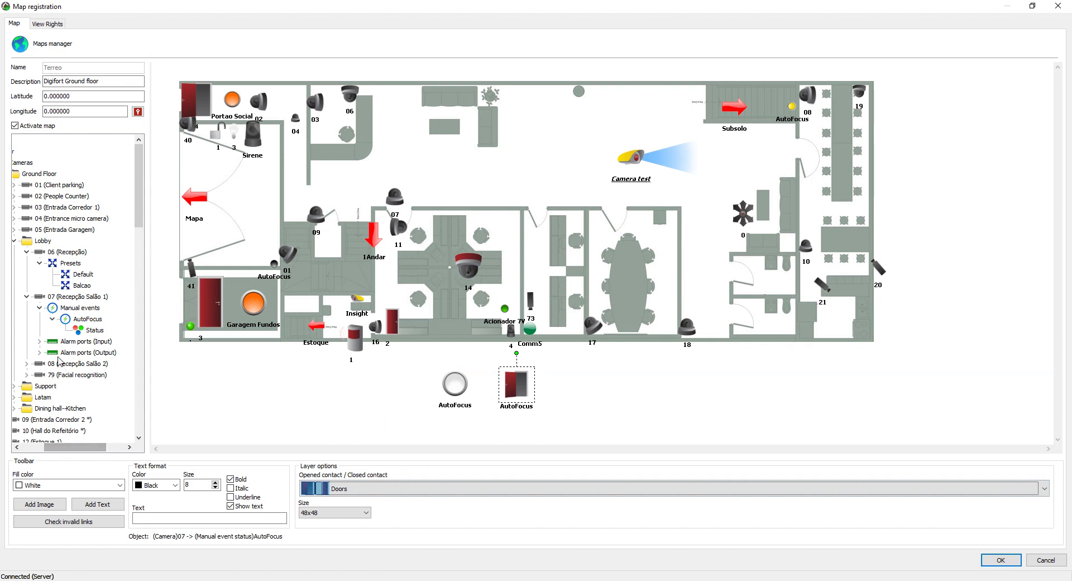
# Place camera 07's input Port 1 and output Port 1 on the map as LEDs
pyautogui.click(40, 341)
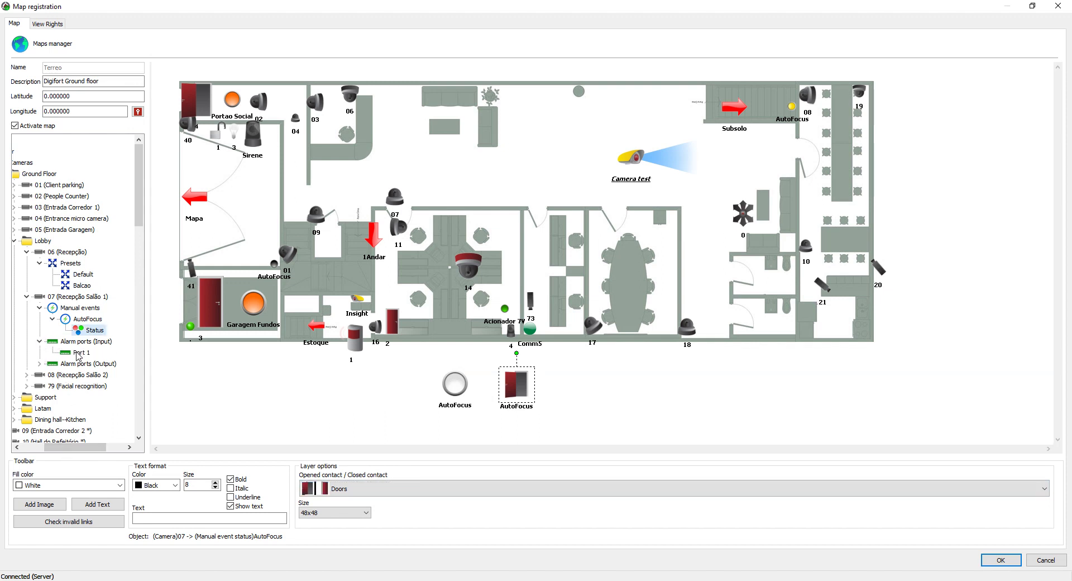
pyautogui.moveTo(78, 353); pyautogui.dragTo(253, 374)
pyautogui.click(40, 363)
pyautogui.moveTo(71, 378); pyautogui.dragTo(306, 383)
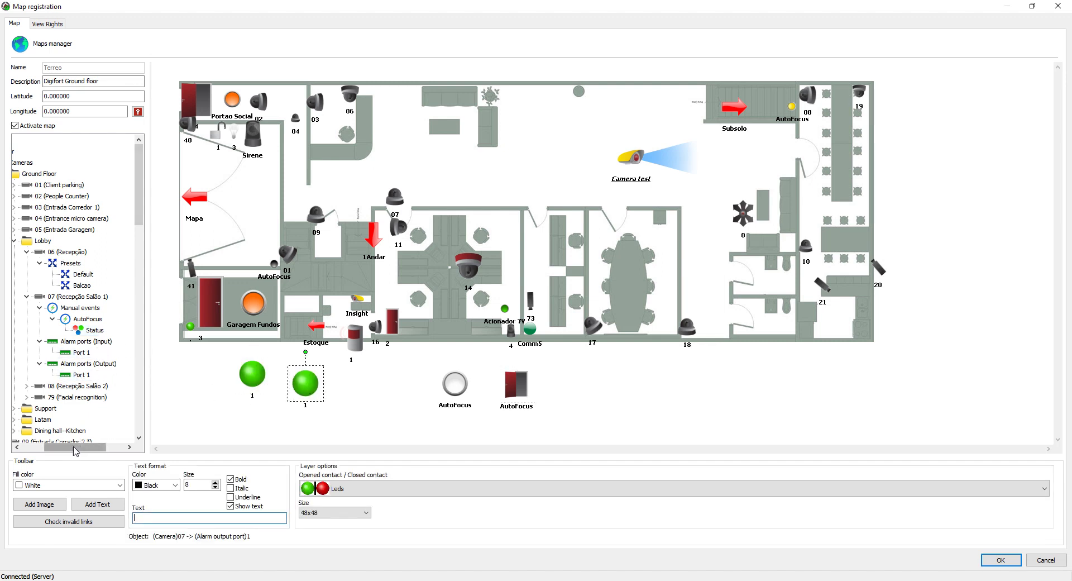
# Place the Commbox Automacao Botao de Saida alarm event on the map as an LED
pyautogui.click(45, 174)
pyautogui.click(32, 163)
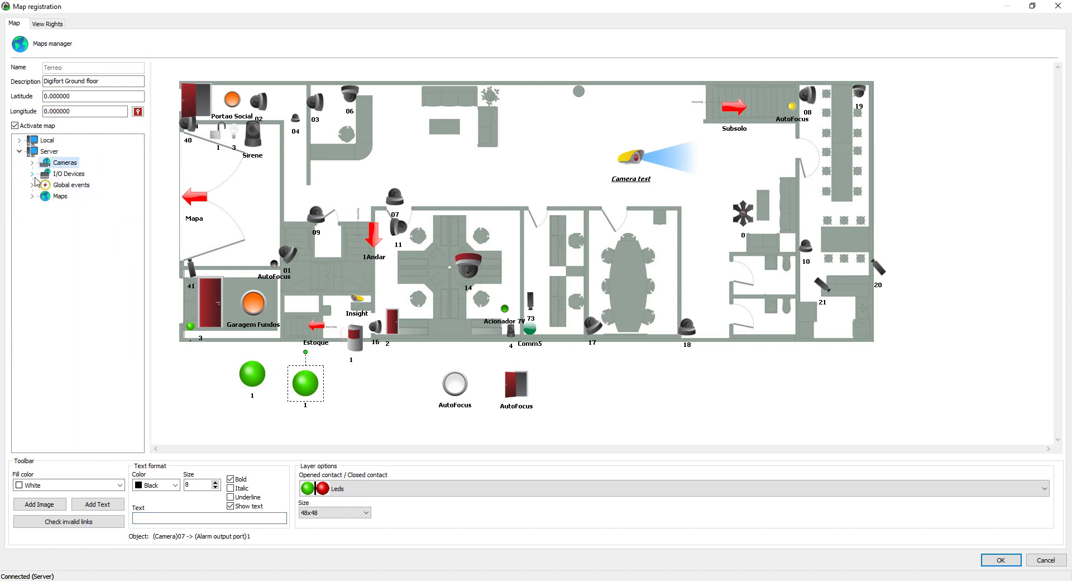
pyautogui.click(32, 174)
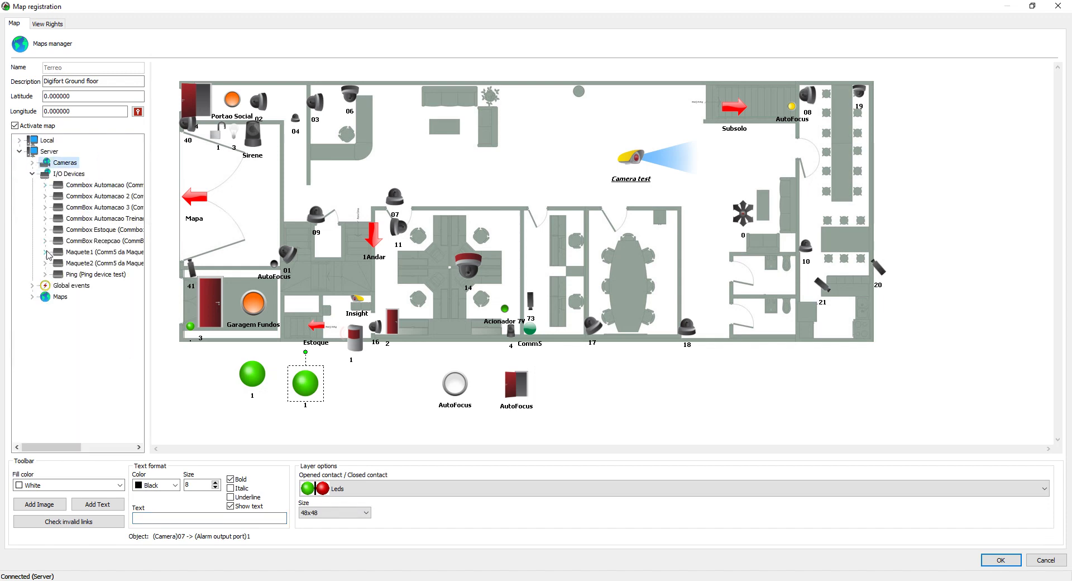
pyautogui.click(46, 275)
pyautogui.click(58, 286)
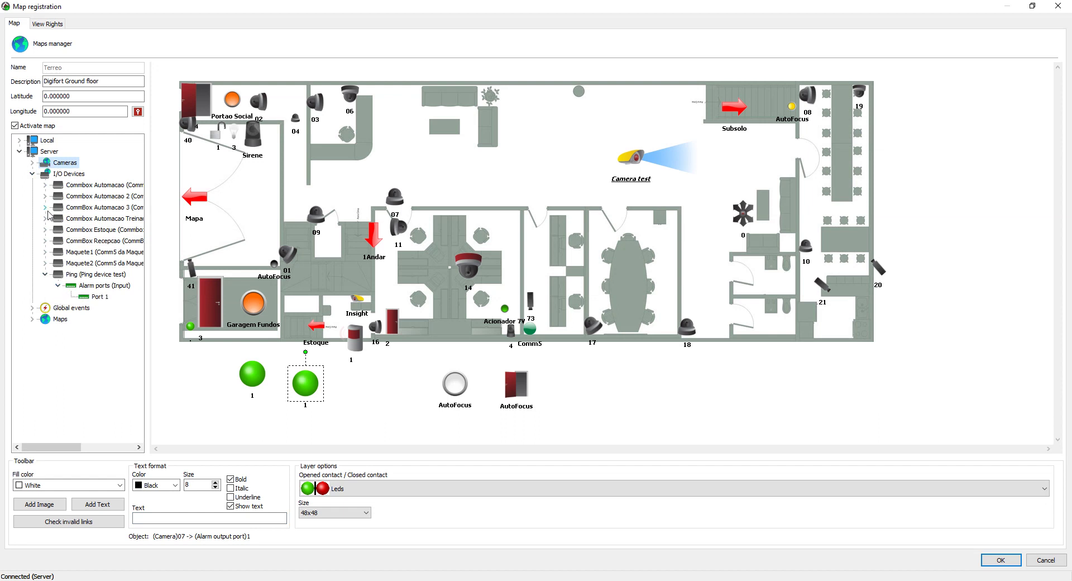
pyautogui.click(45, 185)
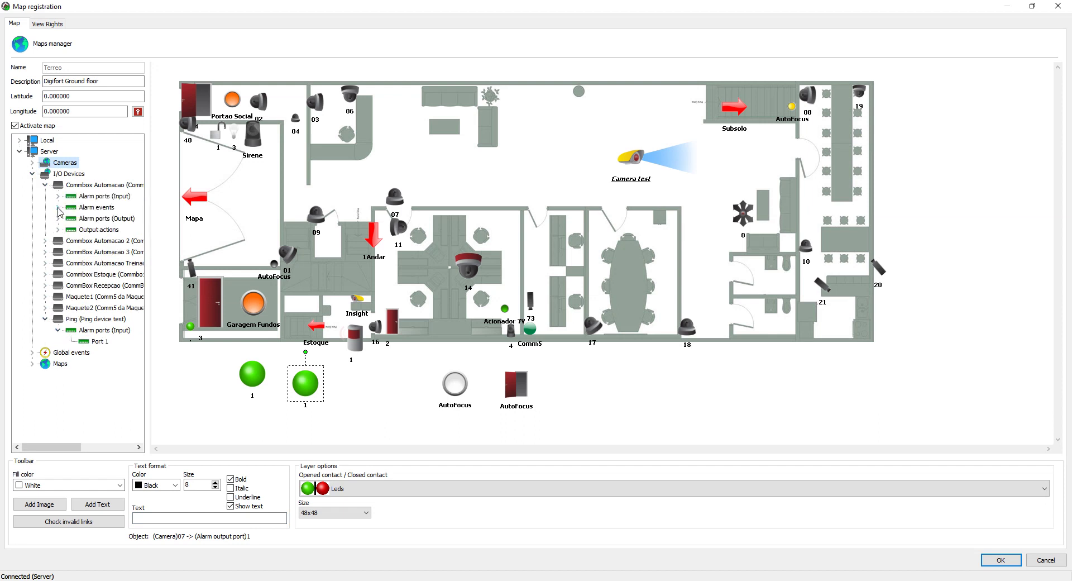
pyautogui.click(58, 207)
pyautogui.click(112, 230)
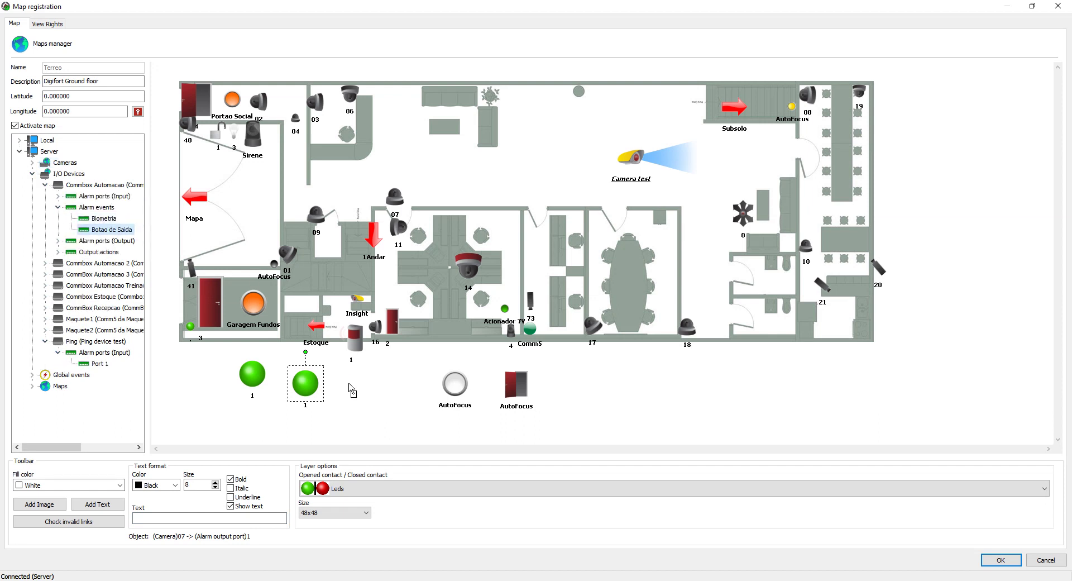
pyautogui.moveTo(351, 392); pyautogui.dragTo(352, 391)
# Place the Commbox Automacao Porta de Vidro output action on the map
pyautogui.click(58, 252)
pyautogui.moveTo(106, 263); pyautogui.dragTo(411, 384)
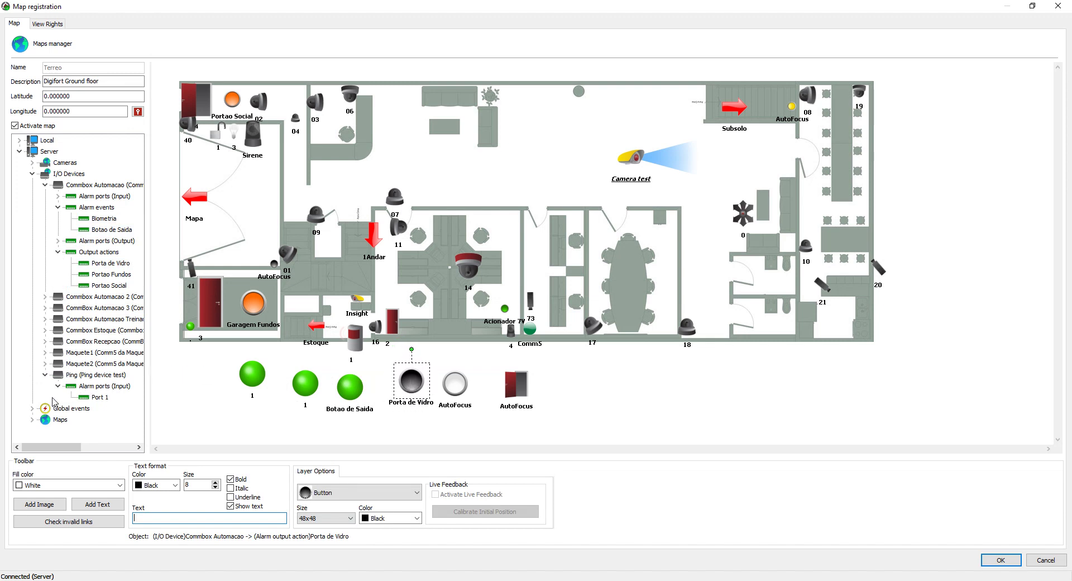
pyautogui.click(45, 186)
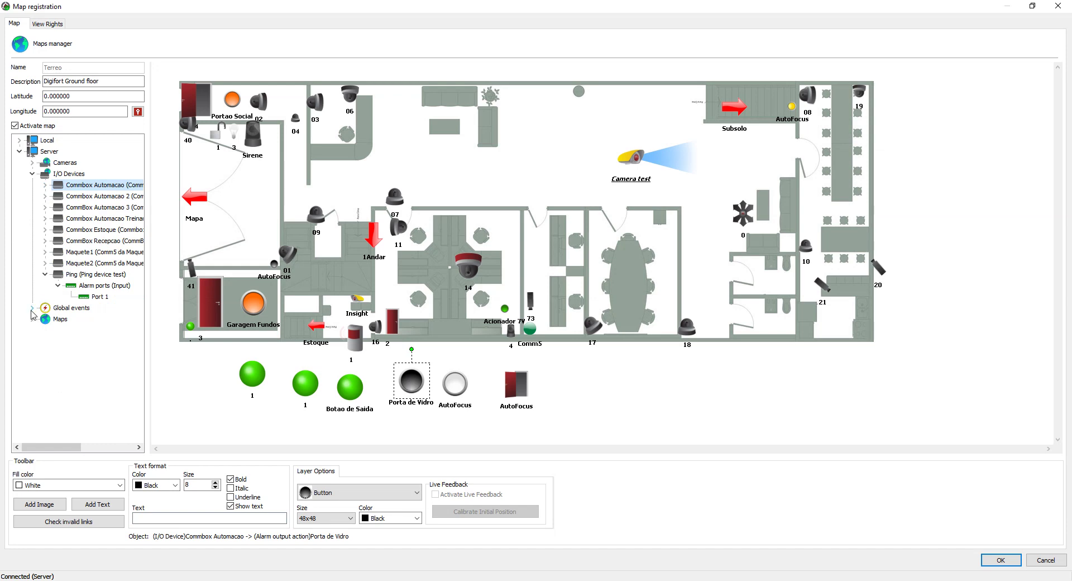
# Add the Model_Loitering button and Garagem Social status LED, dismissing the duplicate notices
pyautogui.click(32, 308)
pyautogui.click(45, 240)
pyautogui.moveTo(78, 252); pyautogui.dragTo(612, 396)
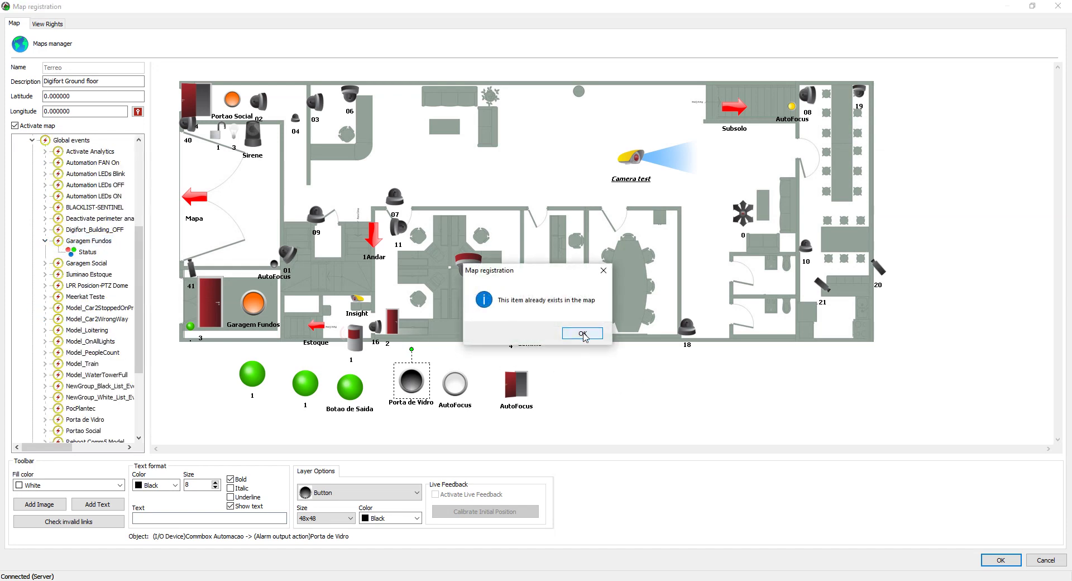
pyautogui.click(581, 332)
pyautogui.moveTo(78, 334); pyautogui.dragTo(620, 382)
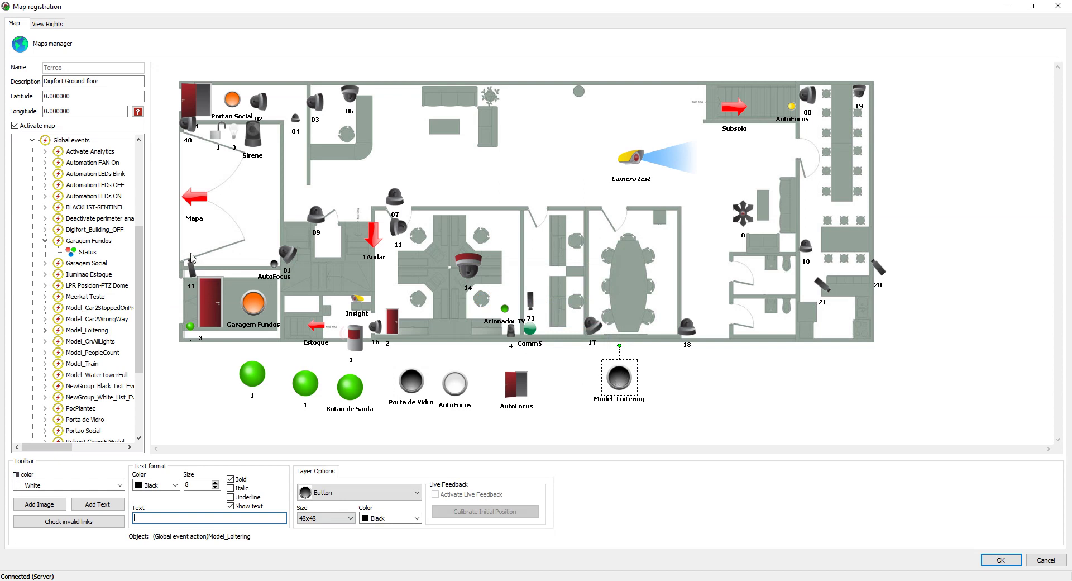
pyautogui.moveTo(89, 254); pyautogui.dragTo(665, 380)
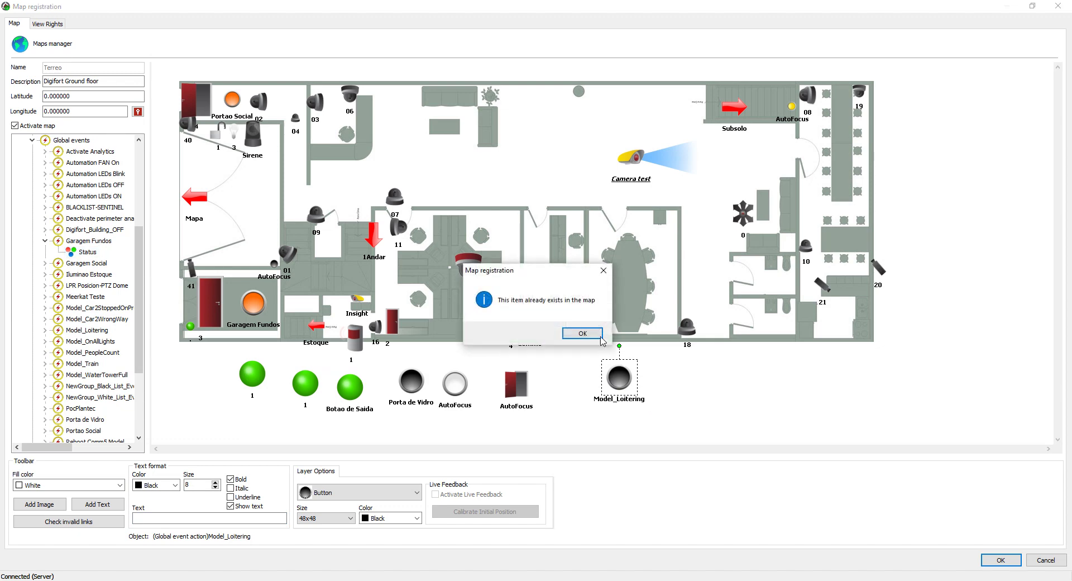
pyautogui.click(583, 333)
pyautogui.click(45, 263)
pyautogui.moveTo(85, 274); pyautogui.dragTo(704, 394)
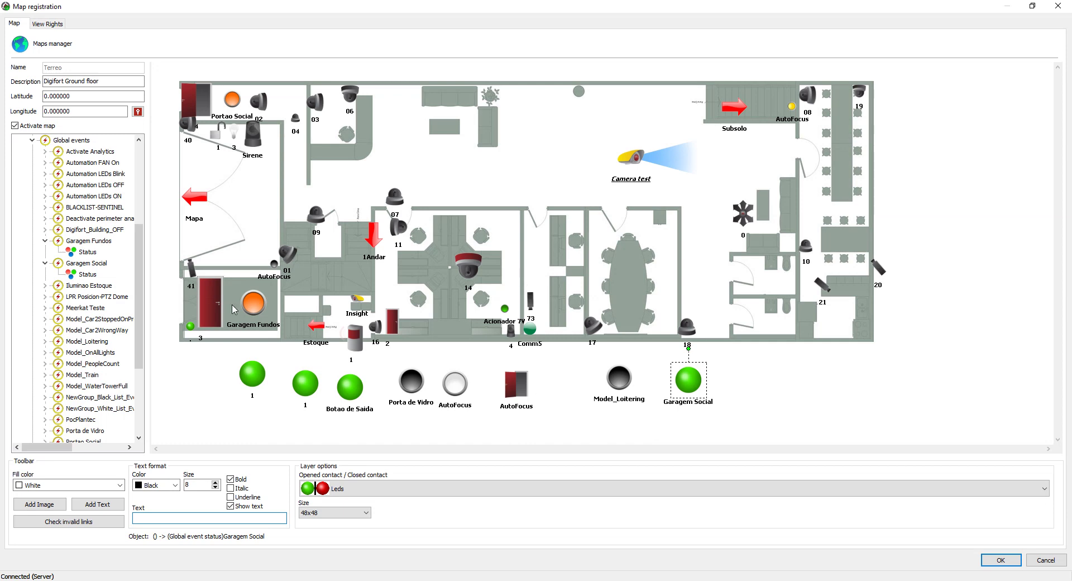
pyautogui.moveTo(140, 280); pyautogui.dragTo(54, 429)
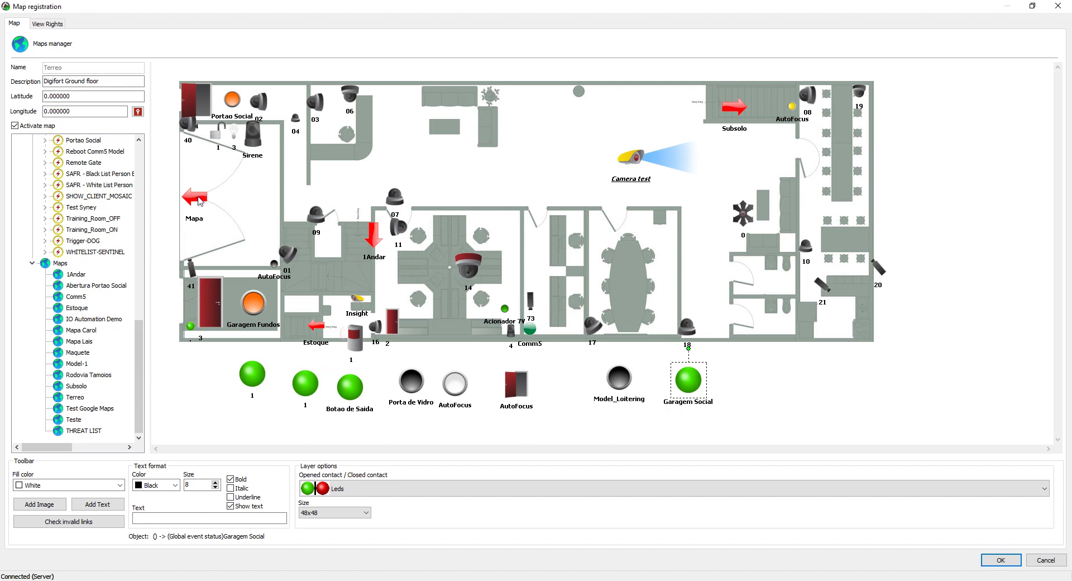
# Add a green arrow link to the Rodovia Tamoios map at the plan's right edge
pyautogui.click(199, 204)
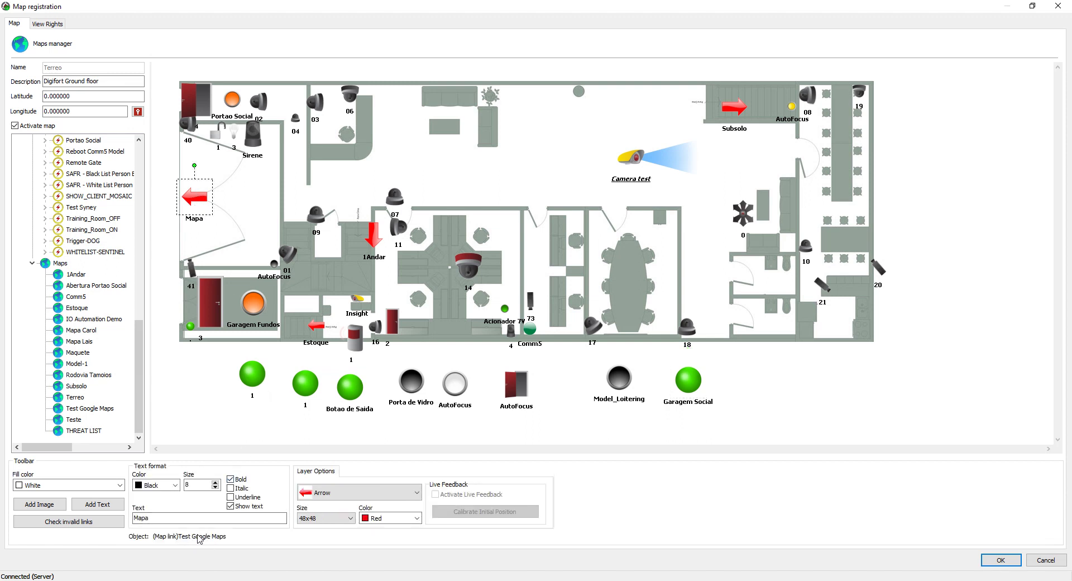
pyautogui.click(89, 376)
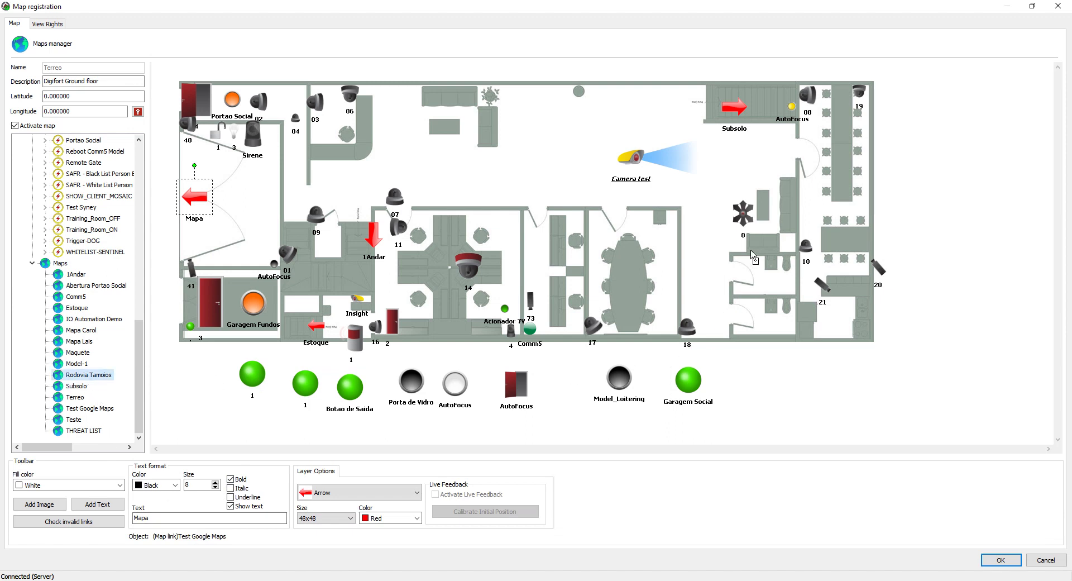
pyautogui.moveTo(769, 357); pyautogui.dragTo(873, 367)
pyautogui.click(321, 496)
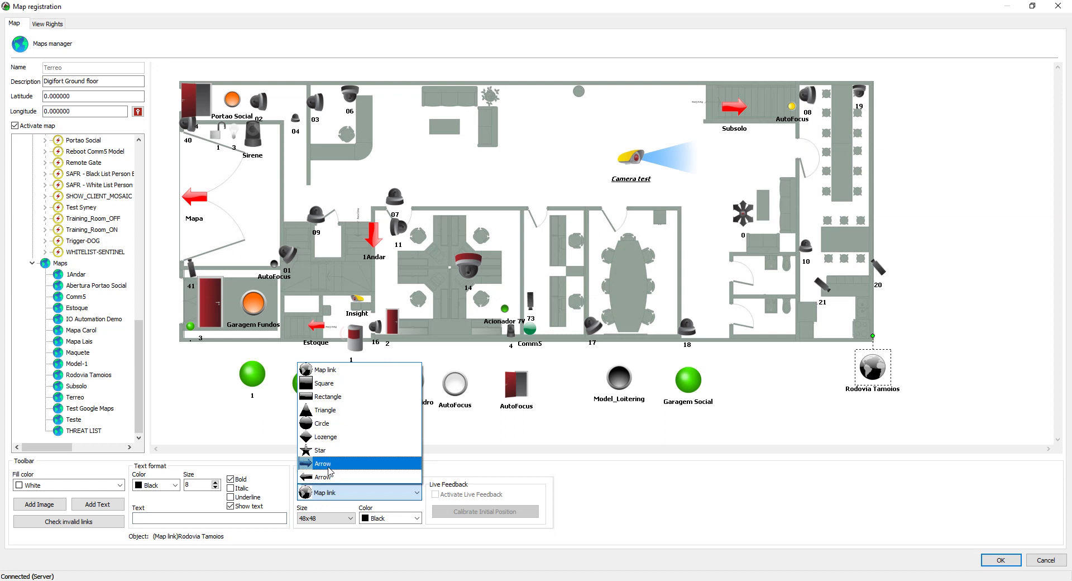
pyautogui.click(329, 464)
pyautogui.moveTo(874, 367); pyautogui.dragTo(877, 183)
pyautogui.click(416, 518)
pyautogui.click(389, 551)
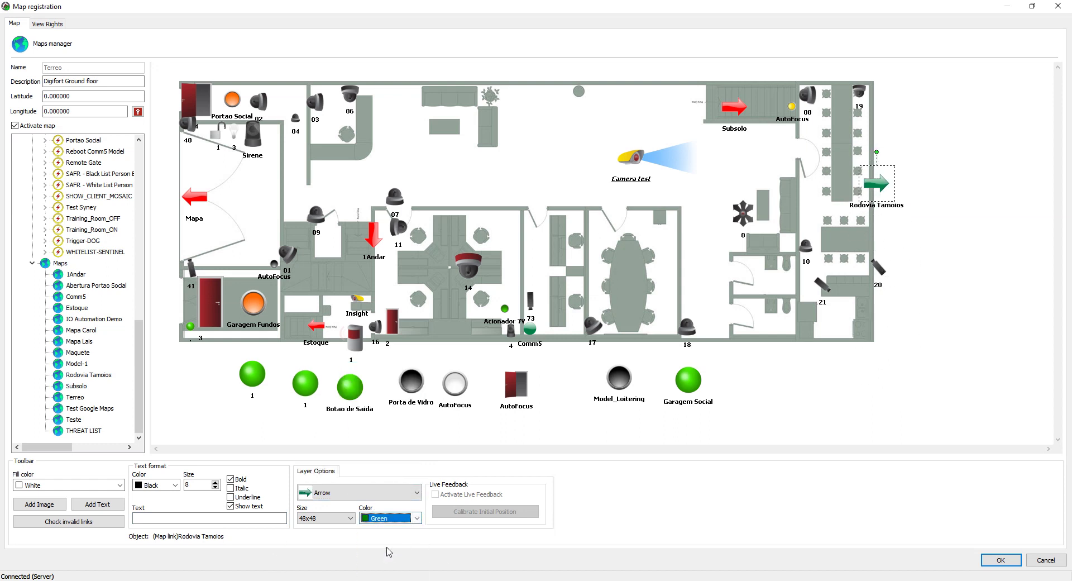
pyautogui.moveTo(881, 193); pyautogui.dragTo(895, 188)
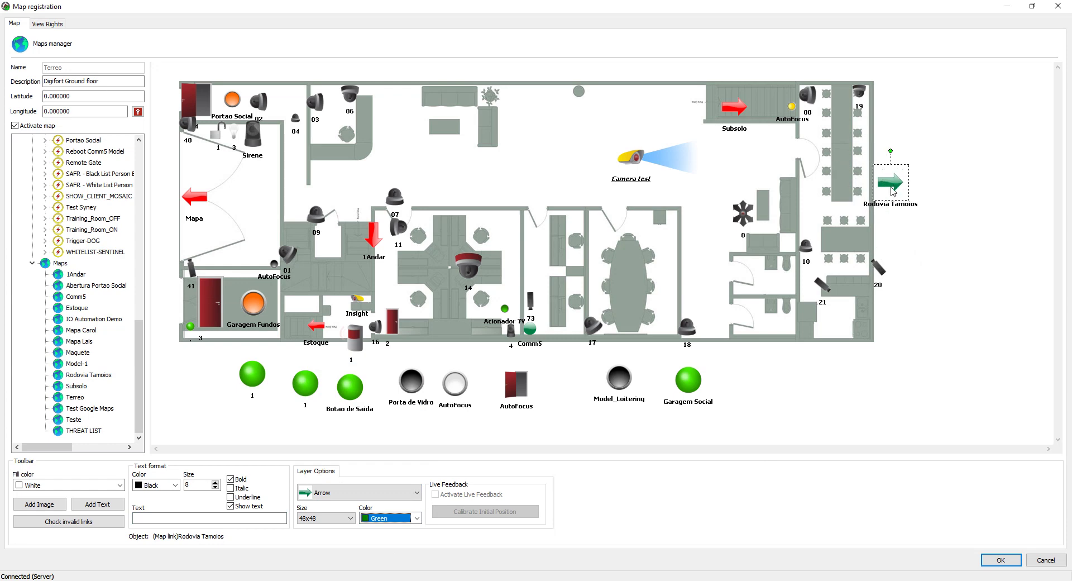
# Collapse the object groups, close the map editor and dismiss the global event popup
pyautogui.moveTo(138, 358); pyautogui.dragTo(139, 181)
pyautogui.click(32, 174)
pyautogui.click(32, 185)
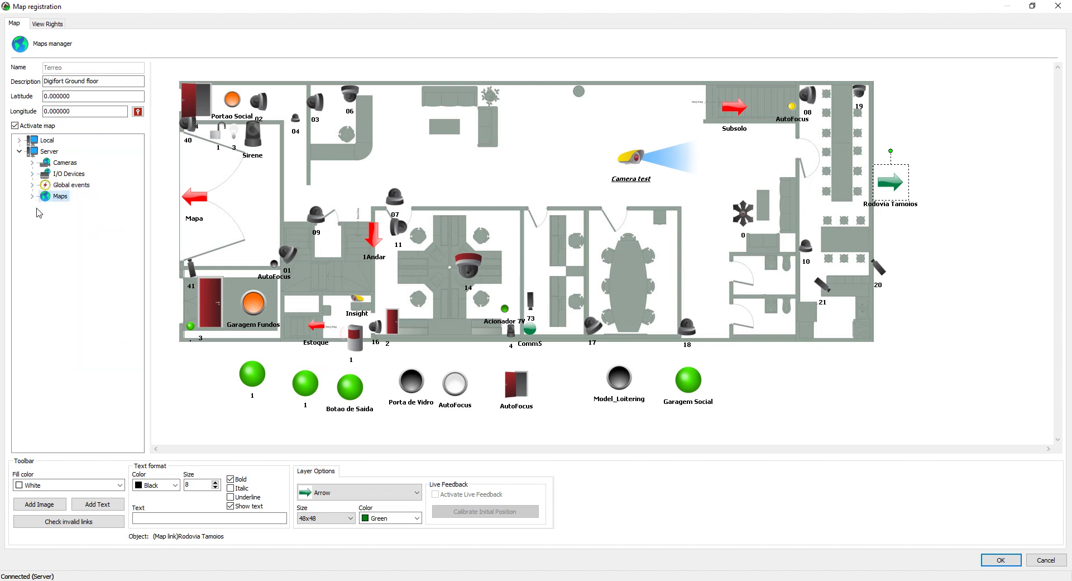
pyautogui.click(1058, 5)
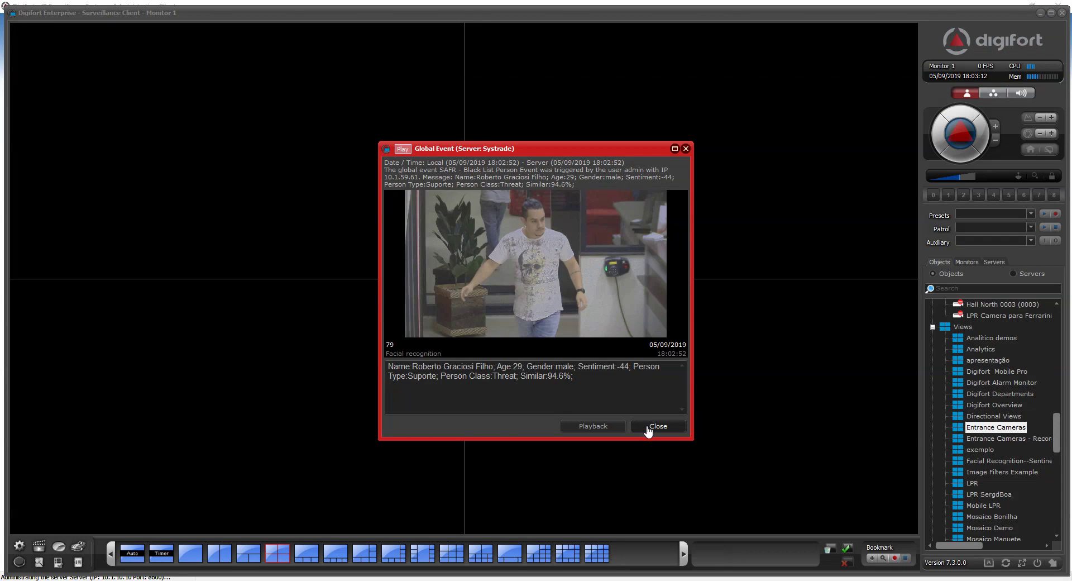
pyautogui.click(647, 428)
# Show the Subsolo map fitted in the lower-left tile and camera 28 live in the lower-right tile
pyautogui.moveTo(1053, 431); pyautogui.dragTo(1047, 519)
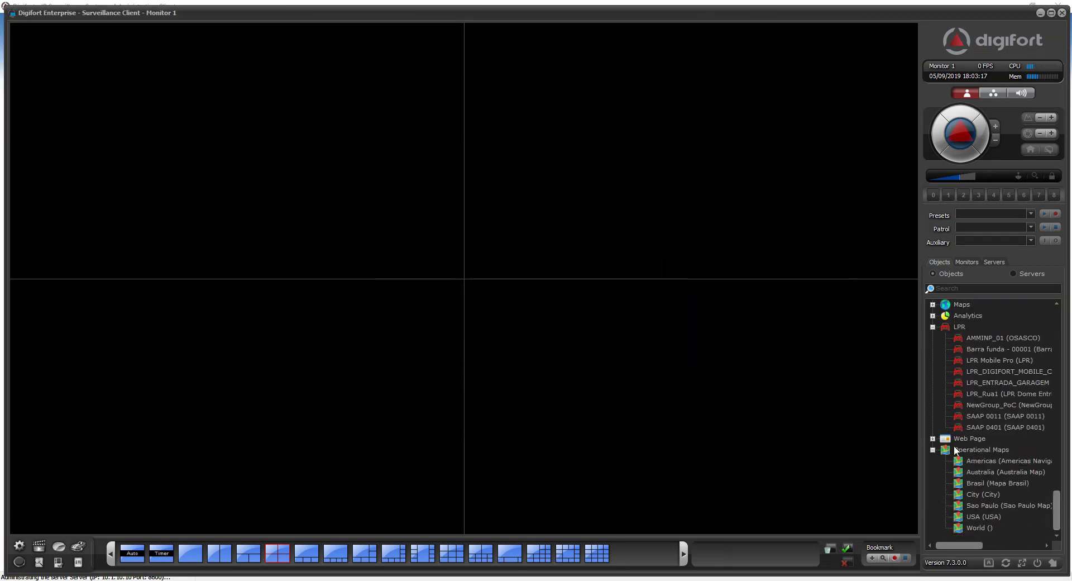
pyautogui.scroll(3, 1044, 498)
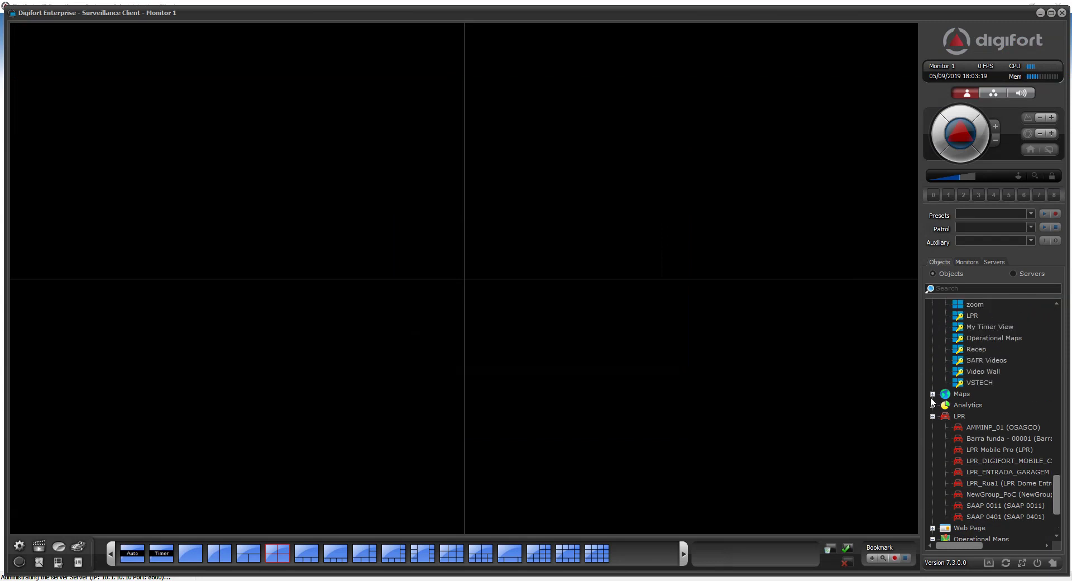
pyautogui.click(932, 395)
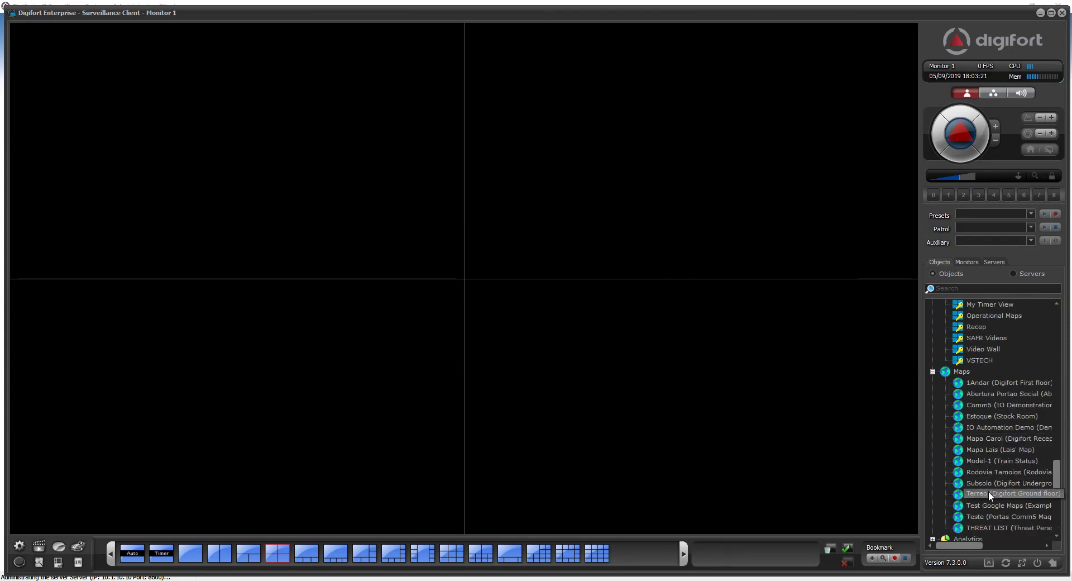
pyautogui.moveTo(986, 481); pyautogui.dragTo(376, 332)
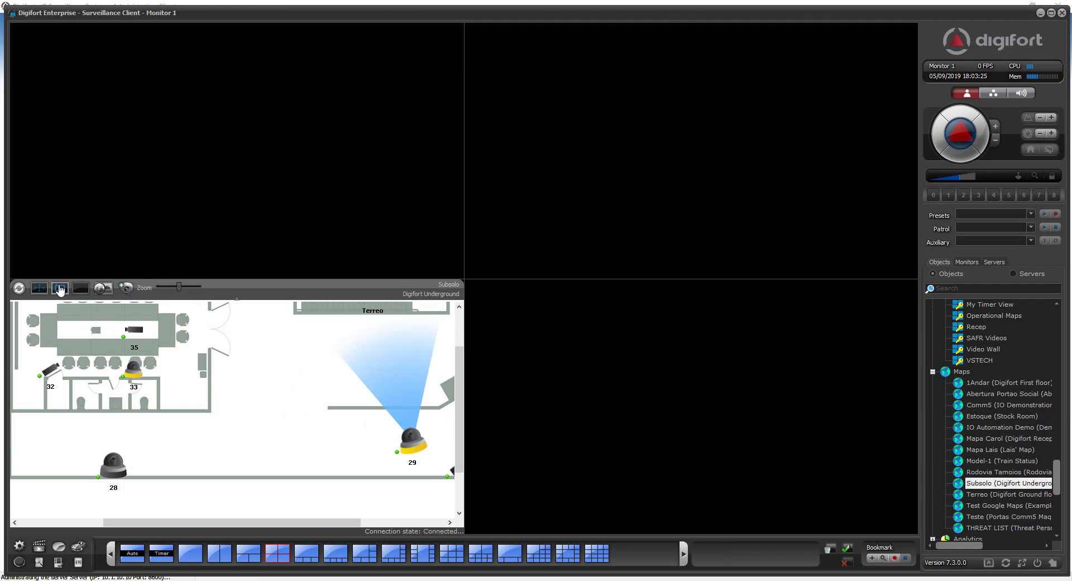
pyautogui.click(60, 288)
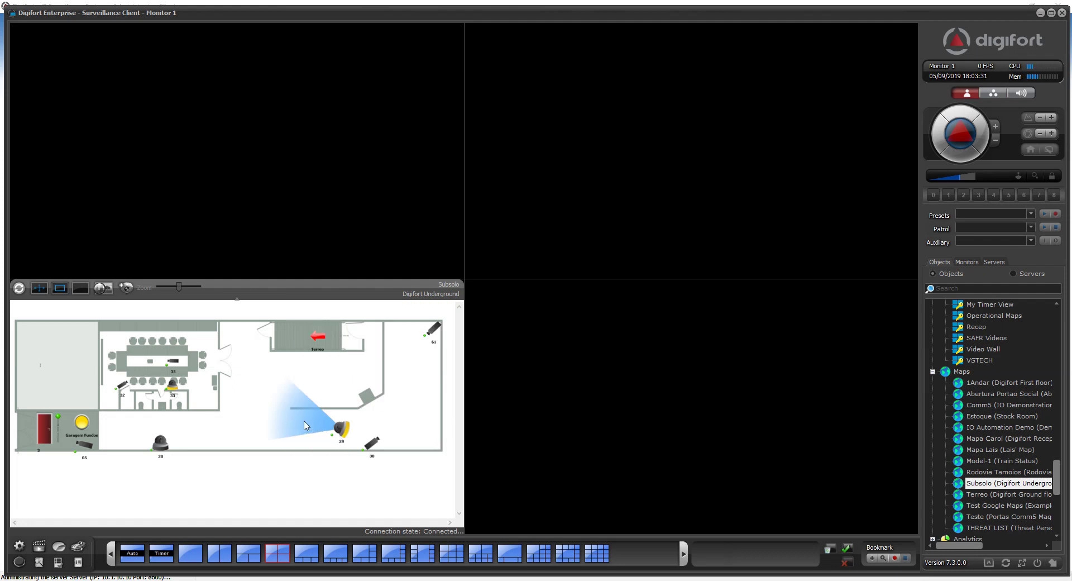
pyautogui.moveTo(159, 439)
pyautogui.moveTo(249, 437); pyautogui.dragTo(561, 358)
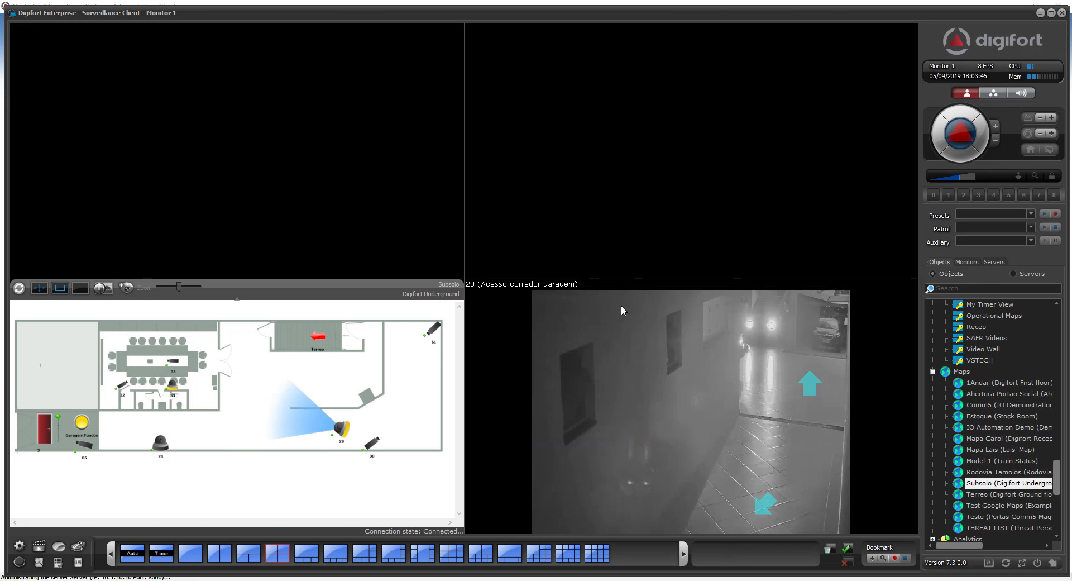
pyautogui.doubleClick(161, 444)
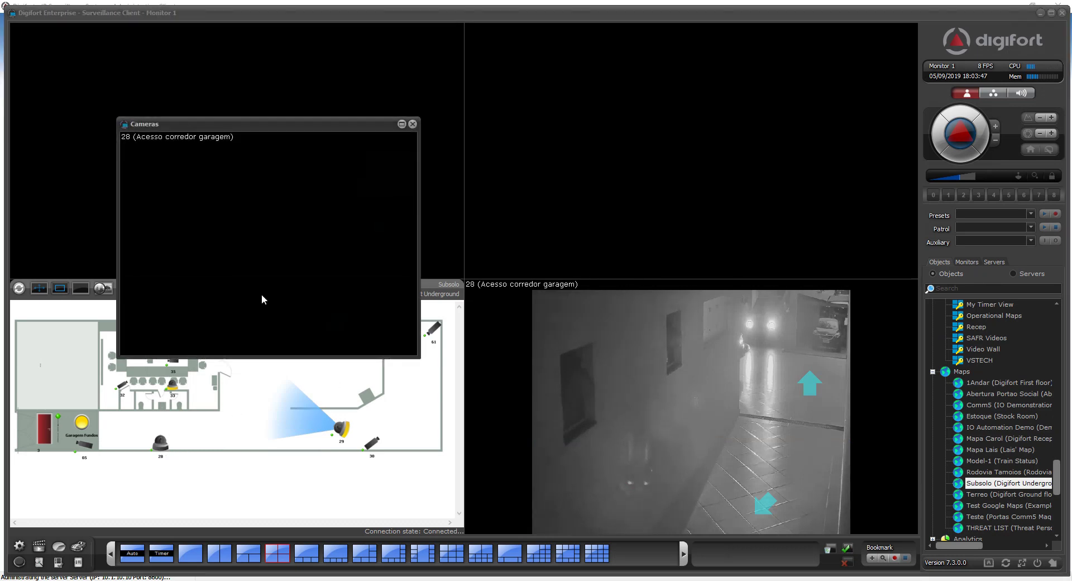
pyautogui.moveTo(300, 127); pyautogui.dragTo(588, 94)
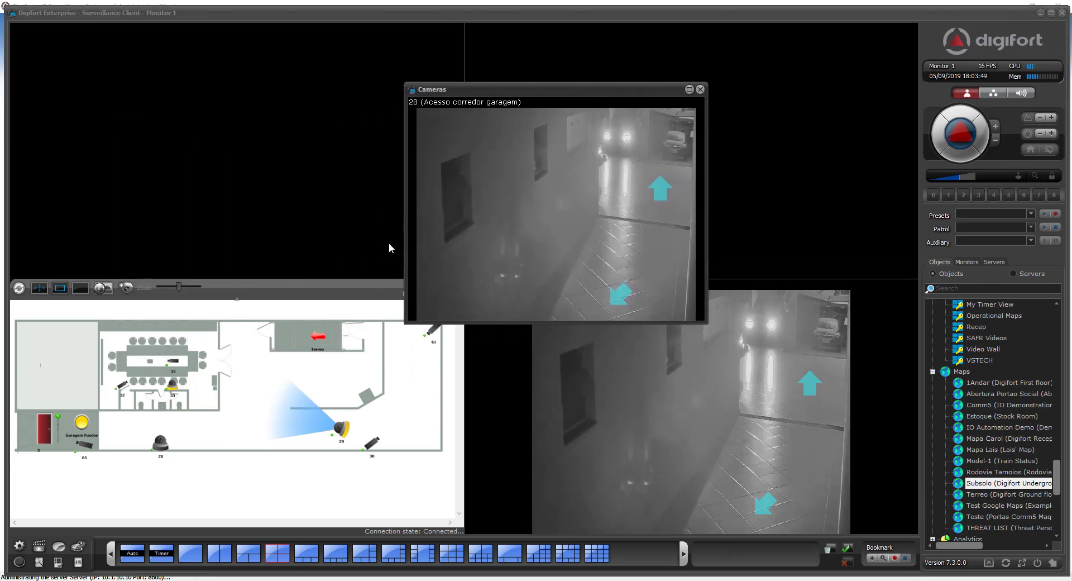
pyautogui.doubleClick(173, 385)
pyautogui.moveTo(706, 323); pyautogui.dragTo(886, 415)
pyautogui.moveTo(729, 89); pyautogui.dragTo(833, 65)
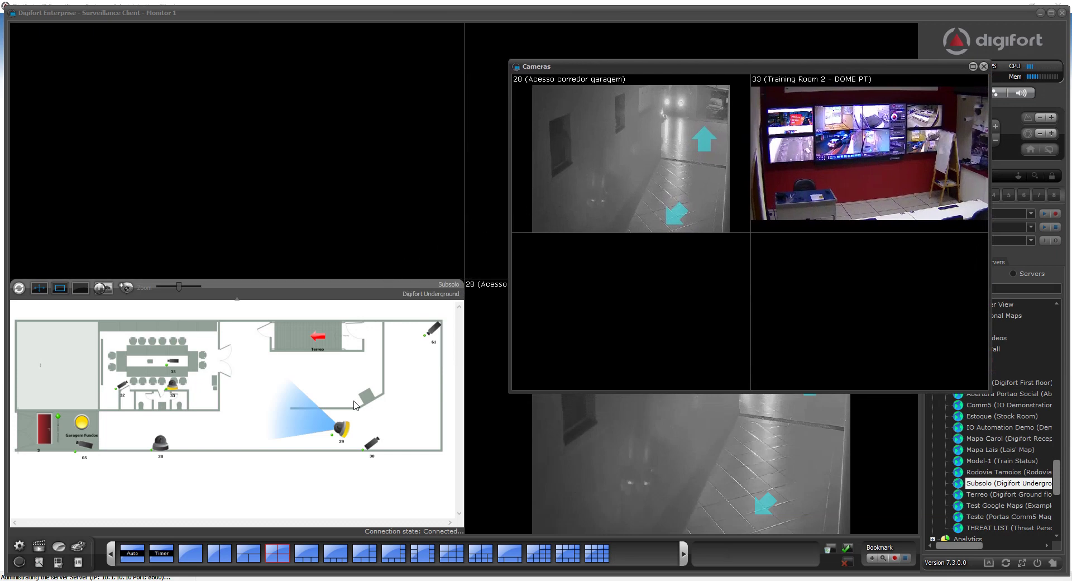
pyautogui.click(344, 431)
pyautogui.doubleClick(344, 431)
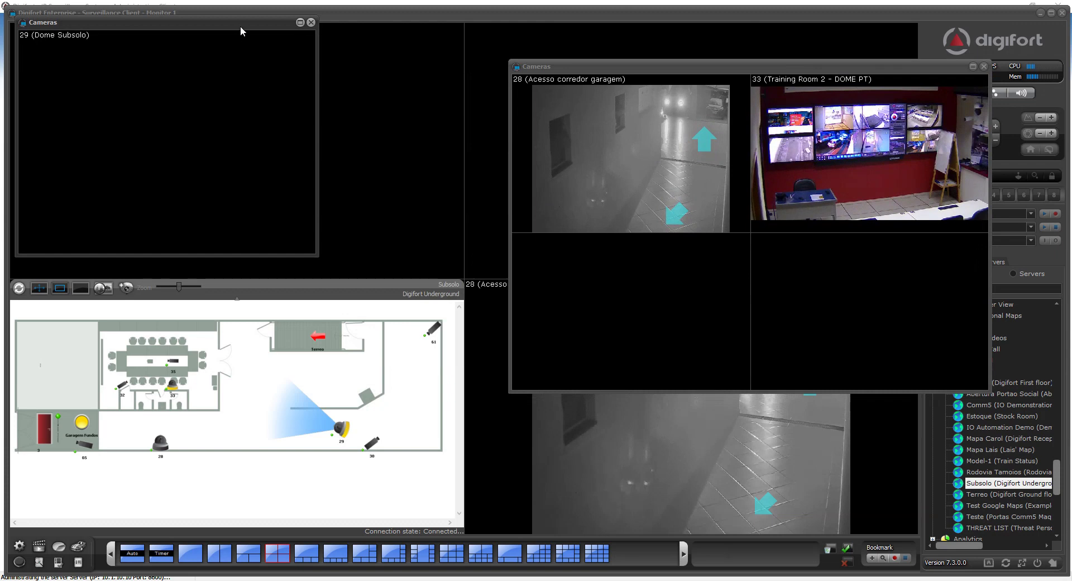
pyautogui.moveTo(255, 29); pyautogui.dragTo(328, 45)
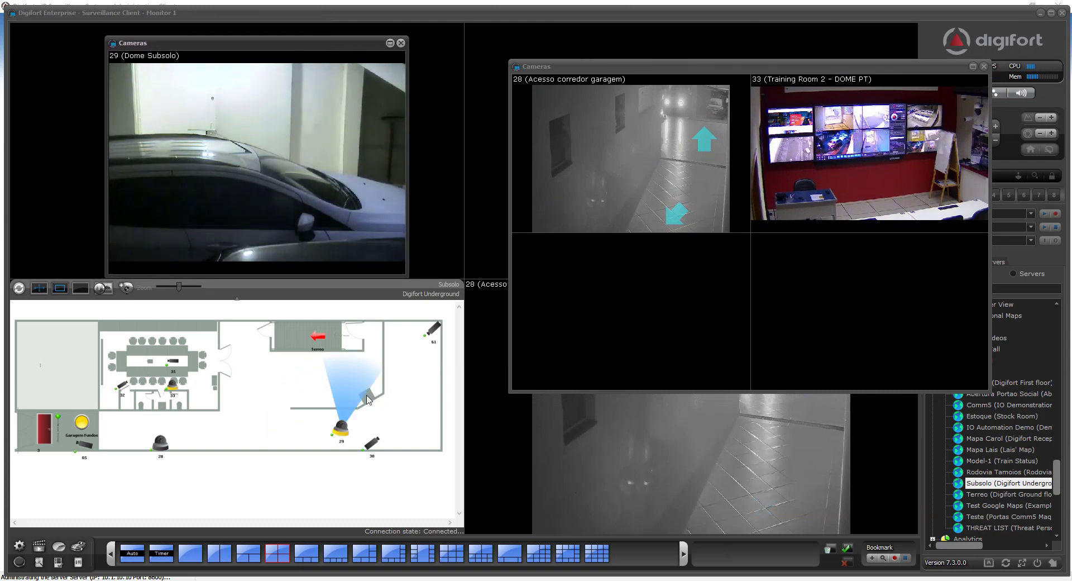
pyautogui.moveTo(373, 446); pyautogui.dragTo(293, 78)
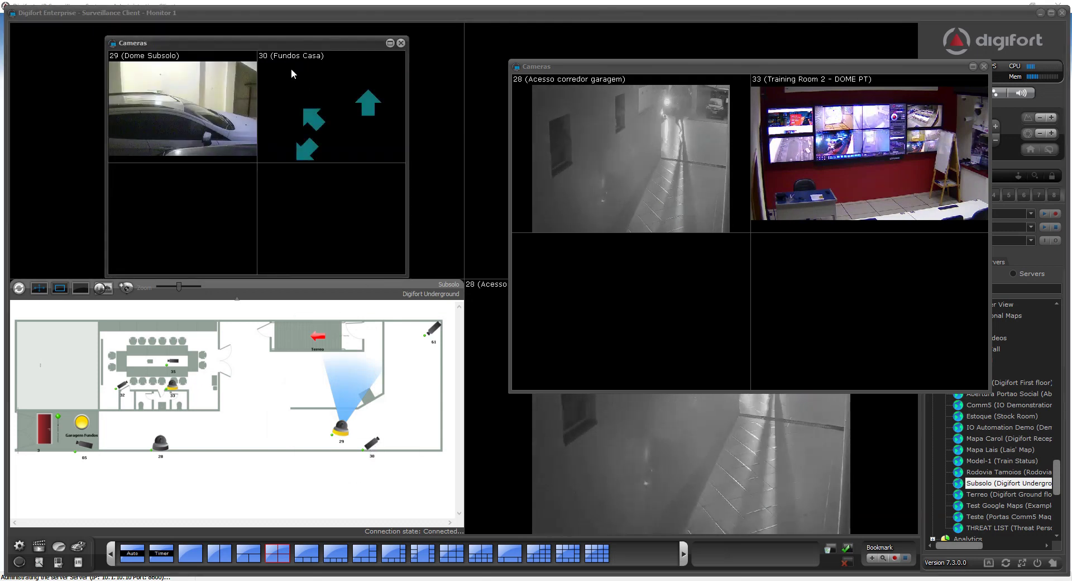
pyautogui.moveTo(340, 46); pyautogui.dragTo(350, 57)
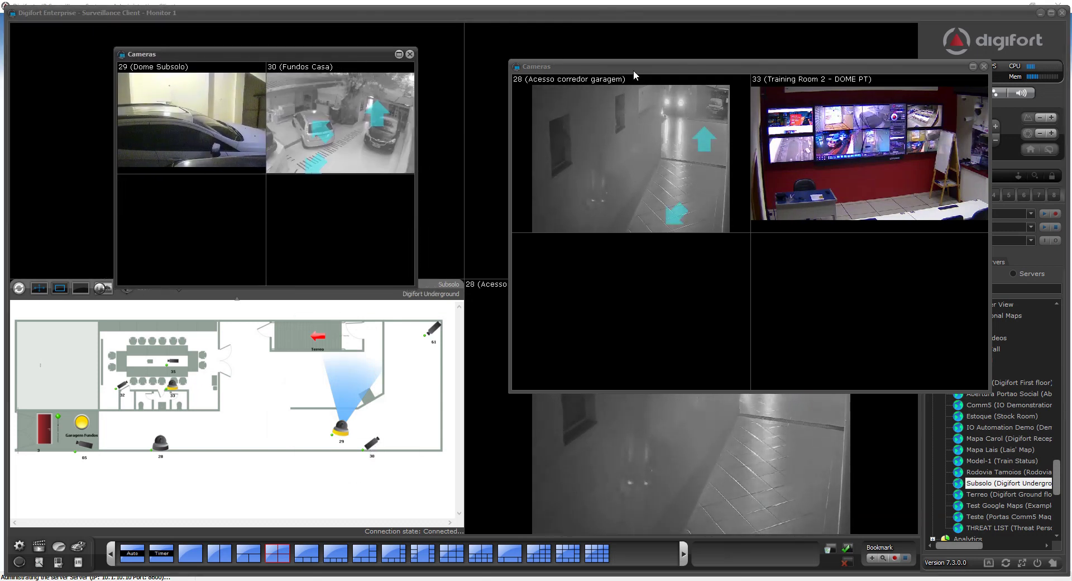
pyautogui.moveTo(635, 69); pyautogui.dragTo(661, 65)
pyautogui.moveTo(438, 331)
pyautogui.doubleClick(434, 331)
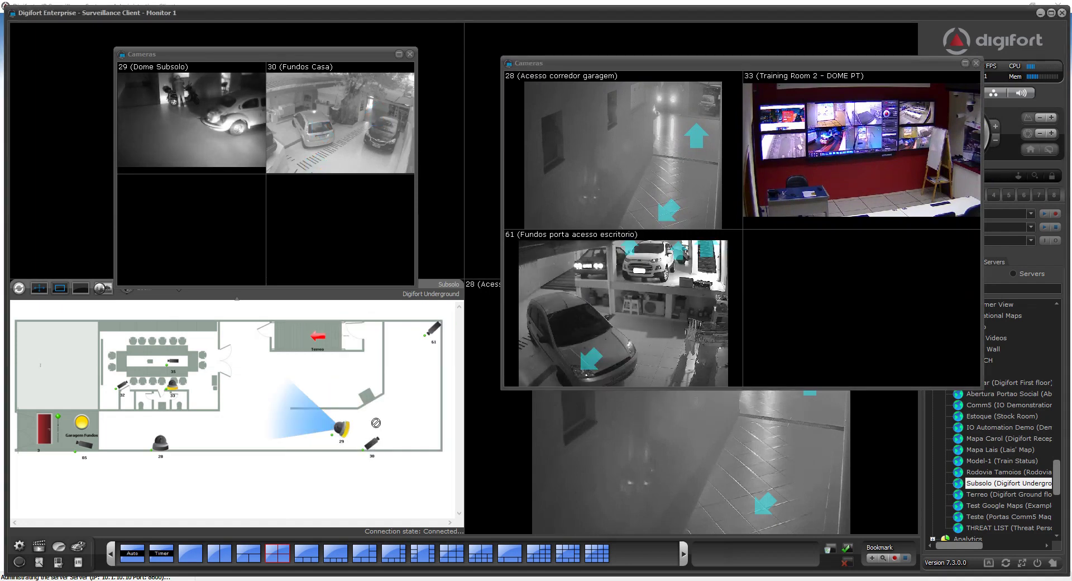
pyautogui.moveTo(332, 239); pyautogui.dragTo(331, 233)
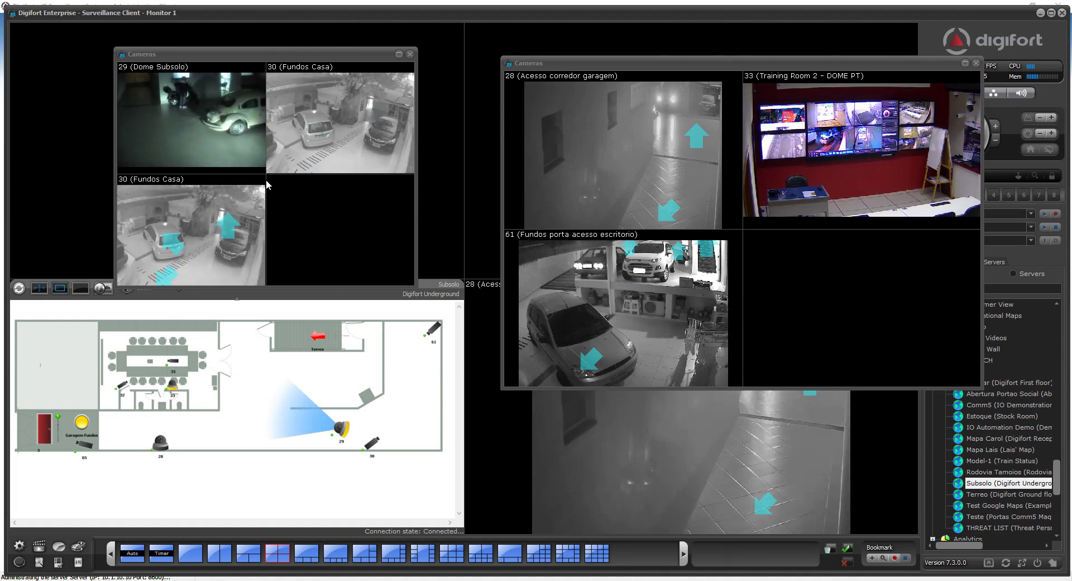
pyautogui.click(410, 54)
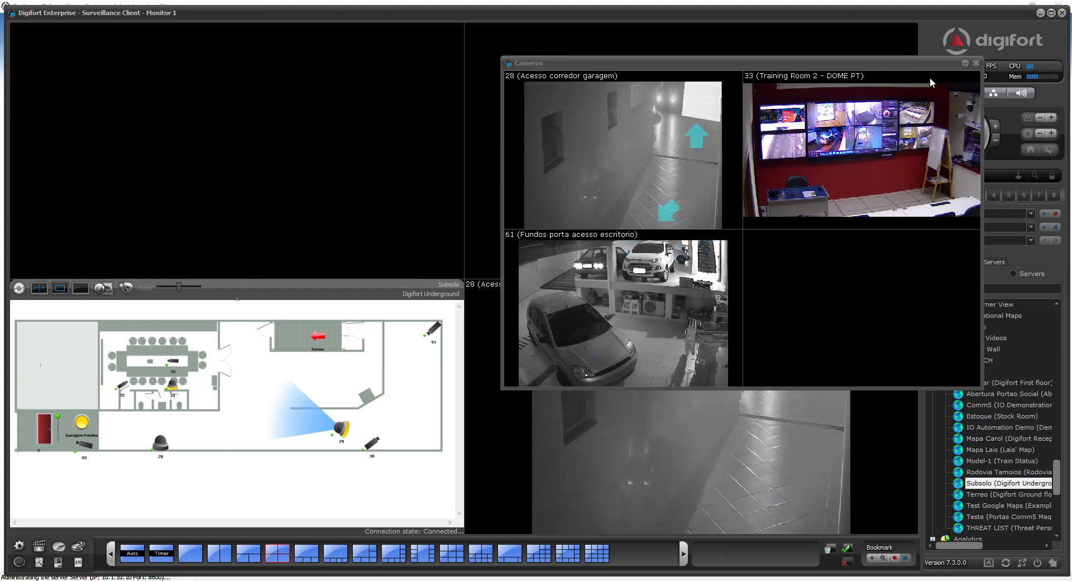
pyautogui.click(976, 62)
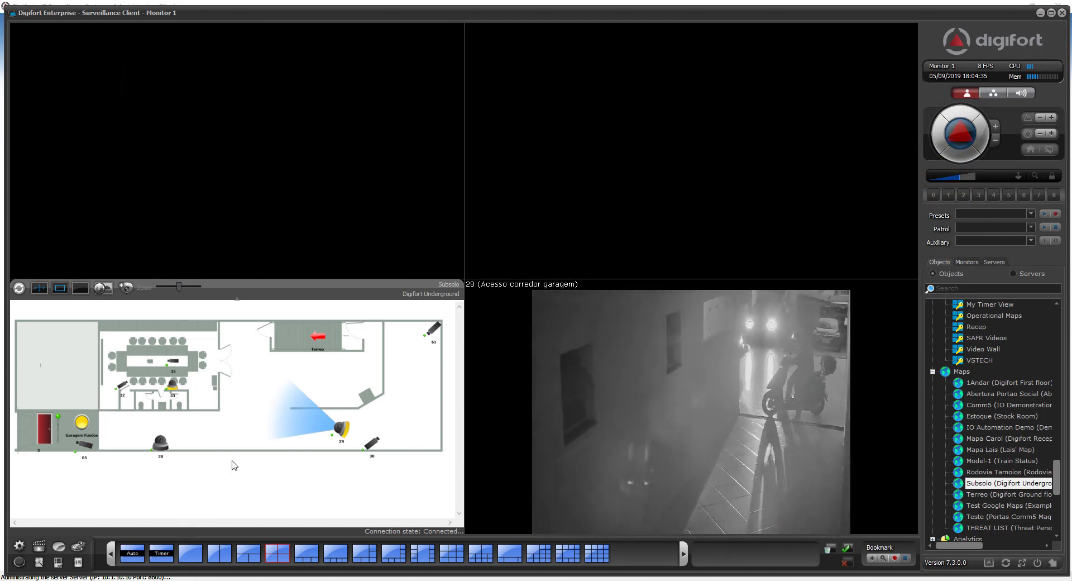
# Maximize the Subsolo map, then follow links to Terreo, the street map, Terreo, 1Andar and back to Terreo
pyautogui.doubleClick(385, 347)
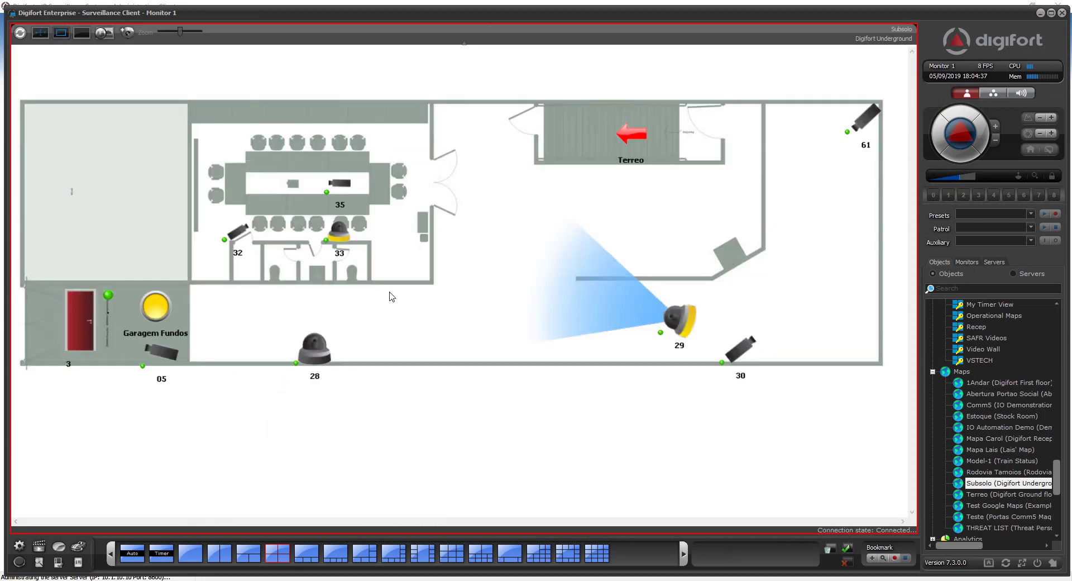
pyautogui.click(634, 138)
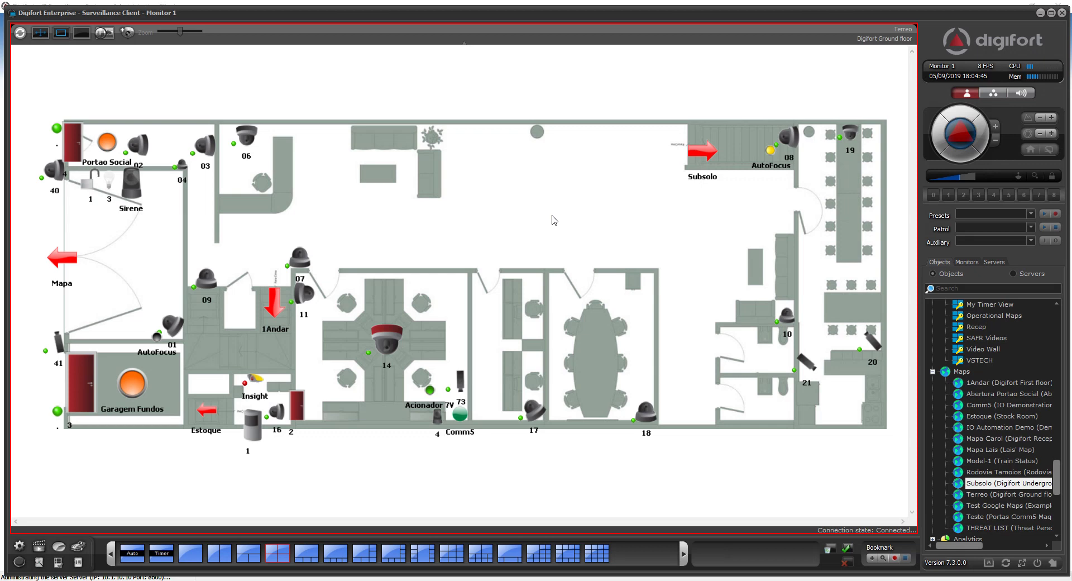
pyautogui.click(67, 262)
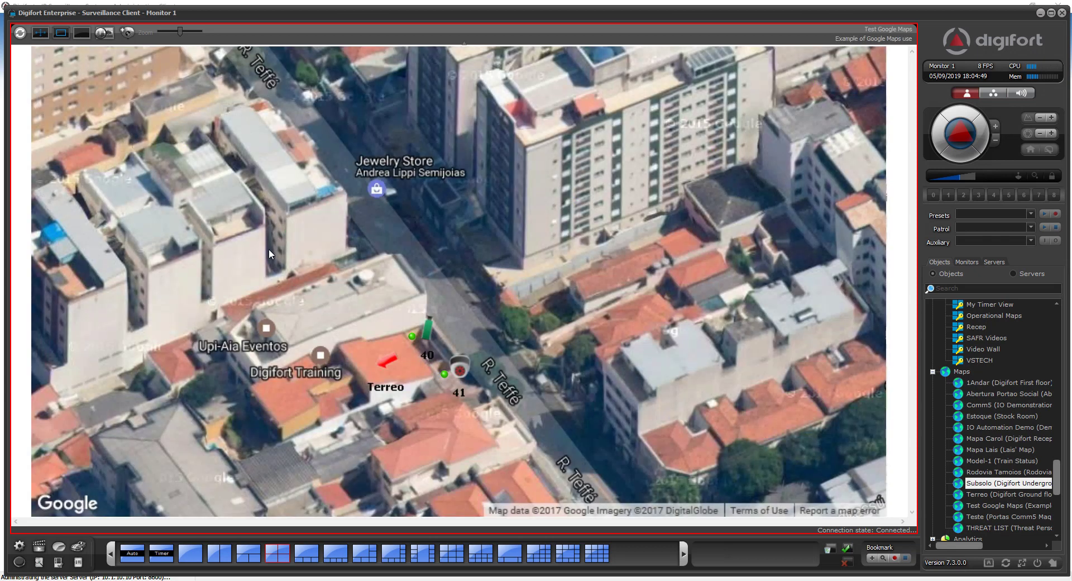
pyautogui.click(388, 361)
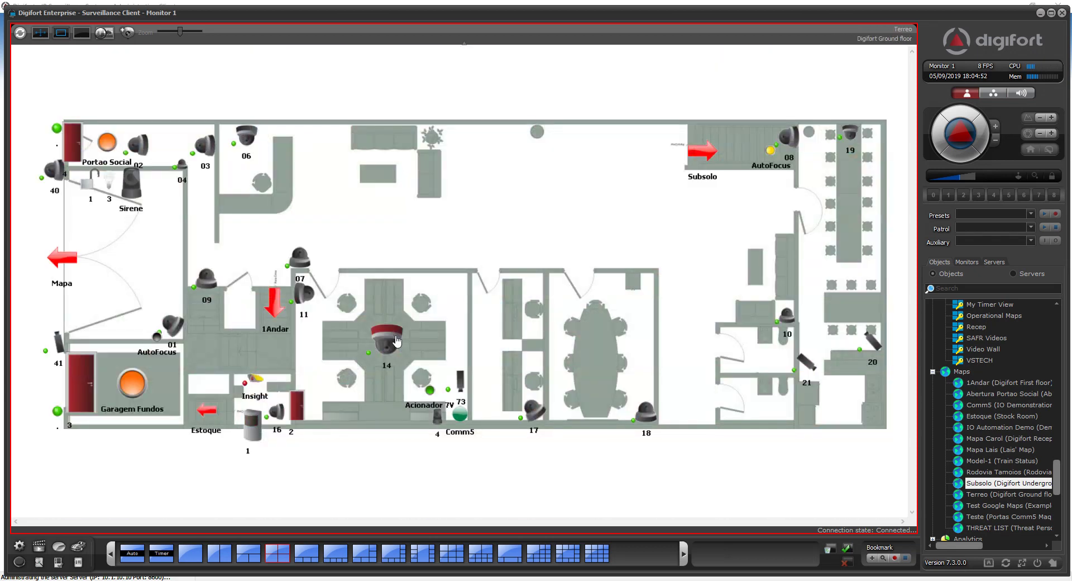
pyautogui.click(276, 314)
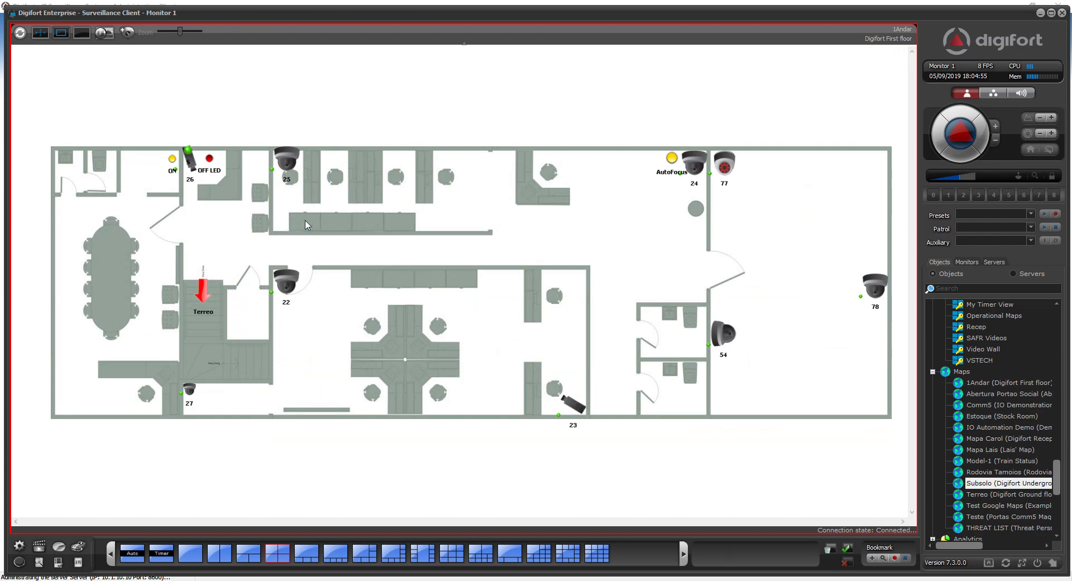
pyautogui.click(206, 292)
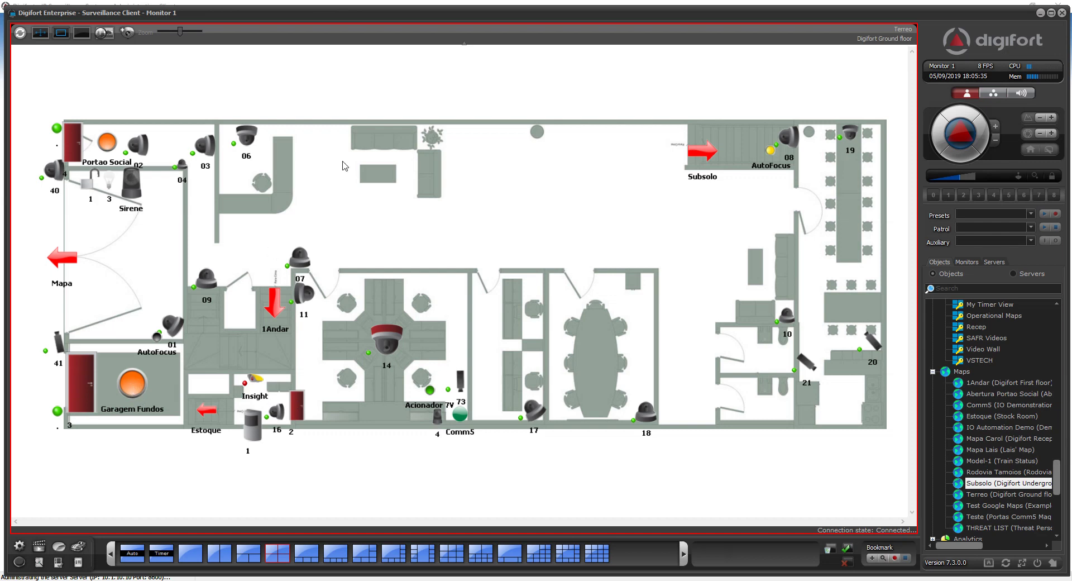
# Trigger the Garagem Fundos event from the restored map, then maximize the map and close the alert
pyautogui.doubleClick(337, 38)
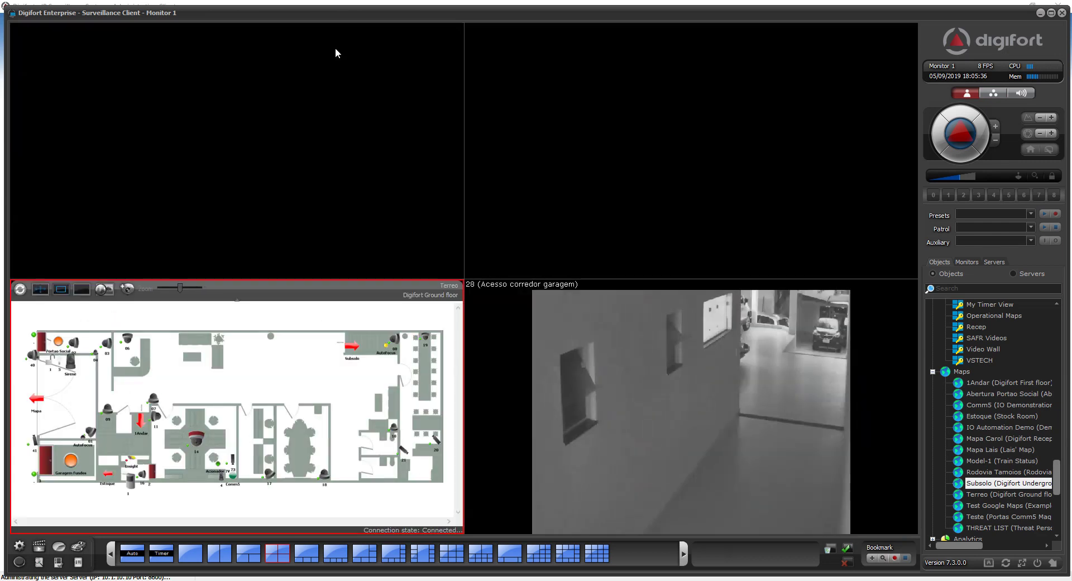
pyautogui.click(71, 463)
pyautogui.moveTo(472, 120); pyautogui.dragTo(618, 108)
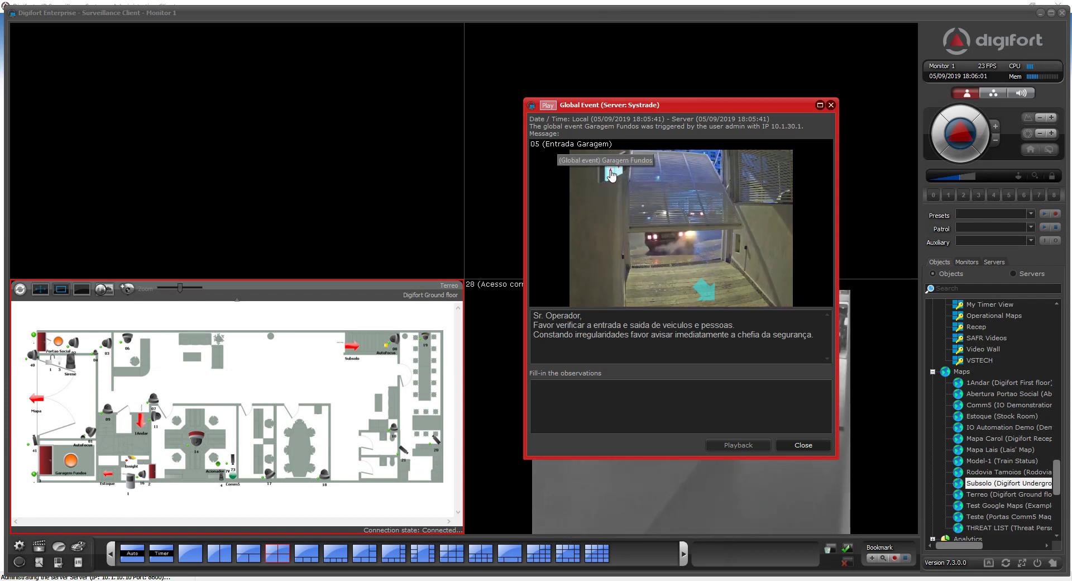
pyautogui.doubleClick(270, 284)
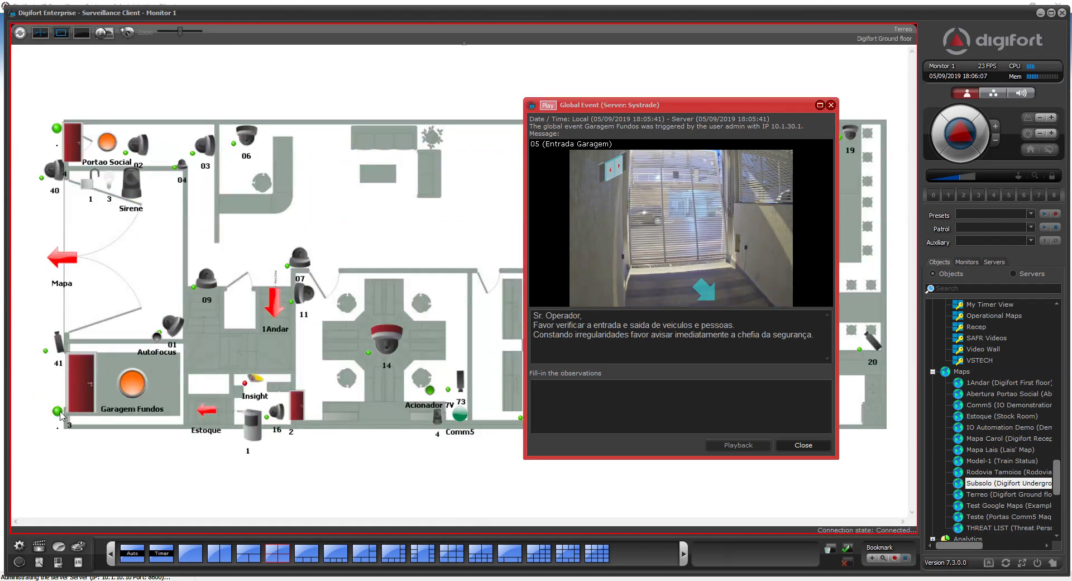
pyautogui.click(812, 450)
pyautogui.click(812, 450)
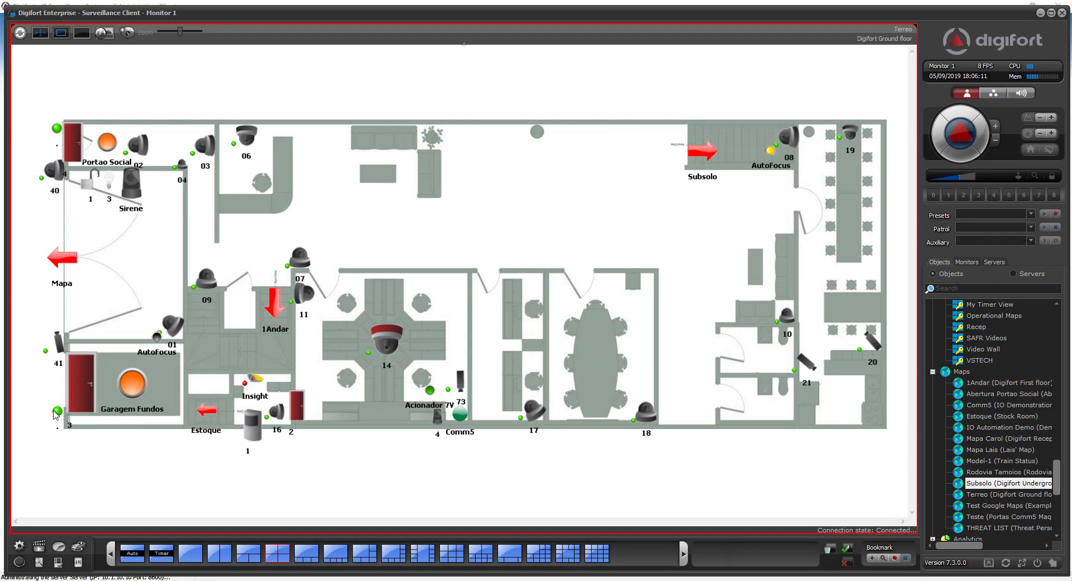
# Re-maximize the Terreo map and open cascaded Cameras grid windows showing cameras 41, 40, 01 and 19
pyautogui.doubleClick(330, 31)
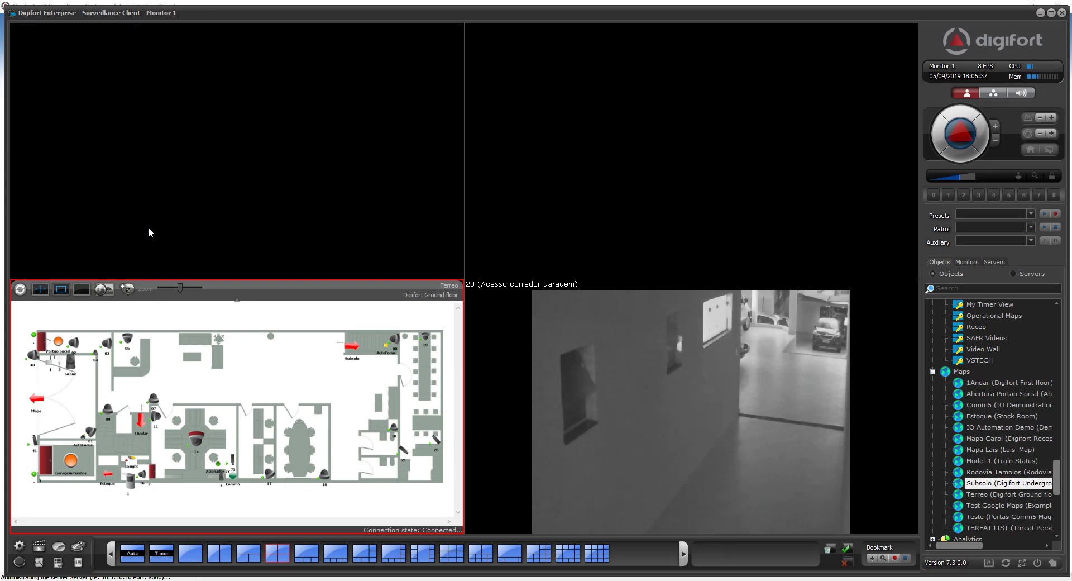
pyautogui.doubleClick(278, 295)
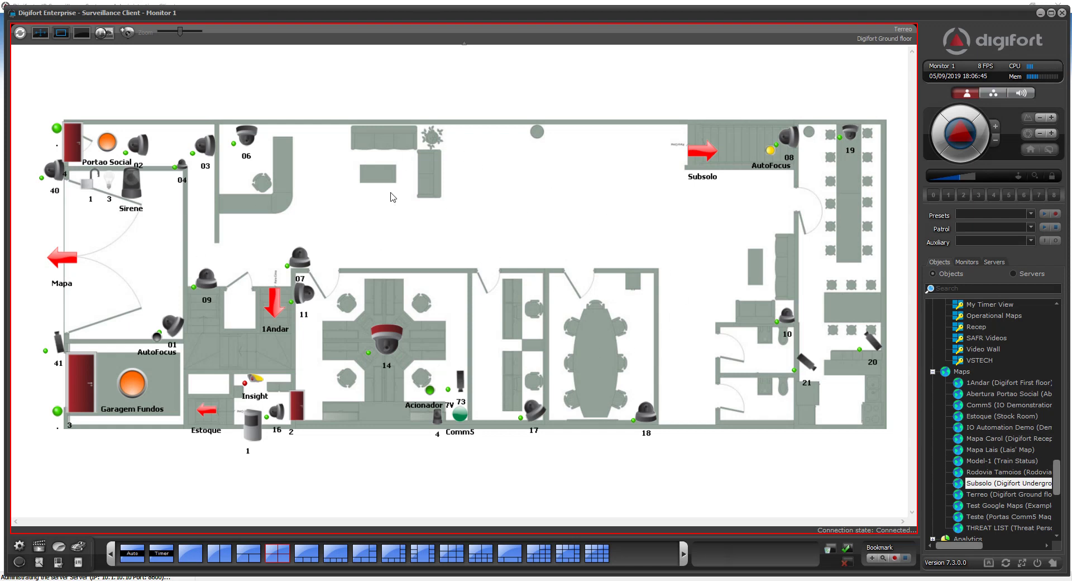
pyautogui.doubleClick(127, 35)
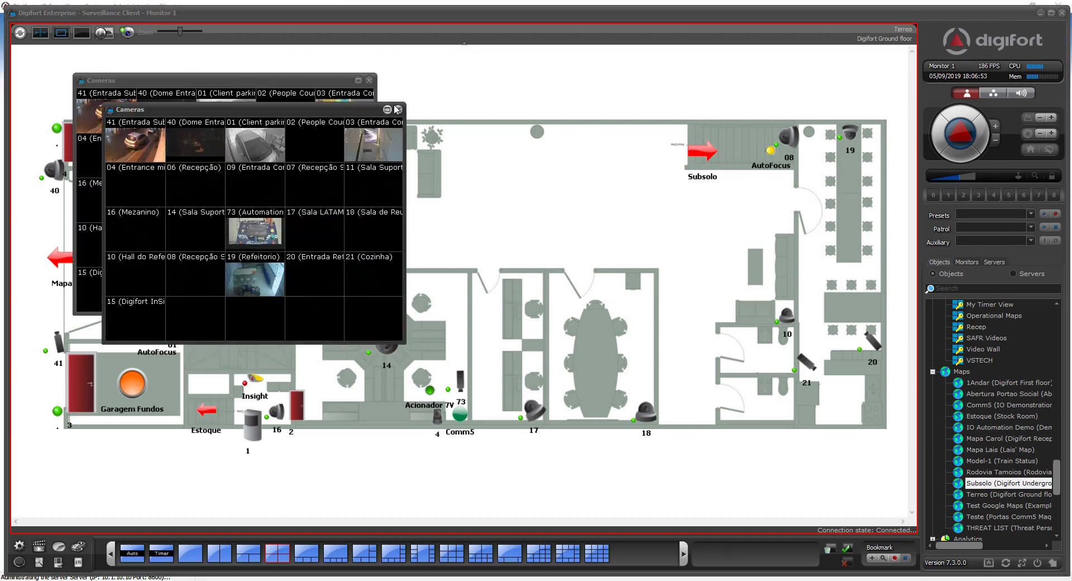